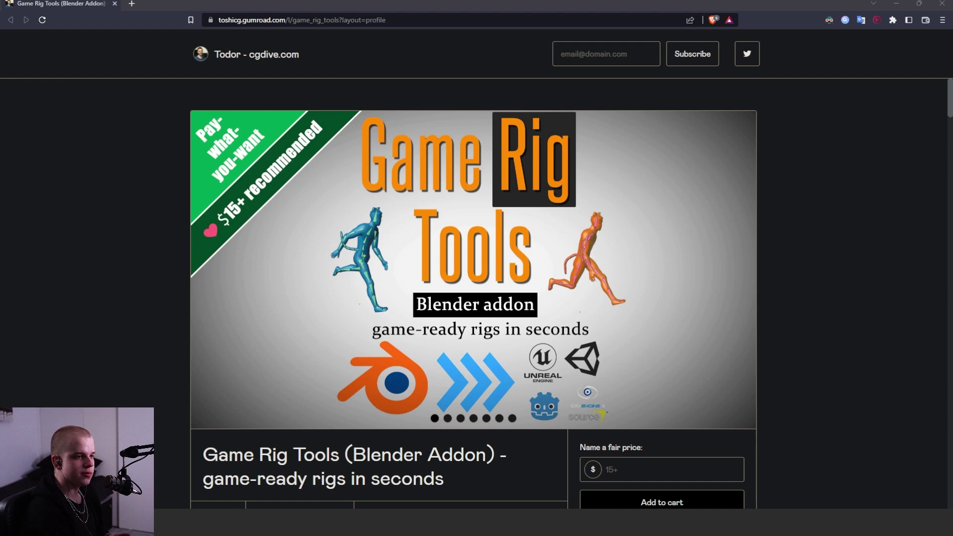
Browse the Game Rig Tools add-on page and expand the Game Rig Tools - Unreal Module download folder
left_click(833, 258)
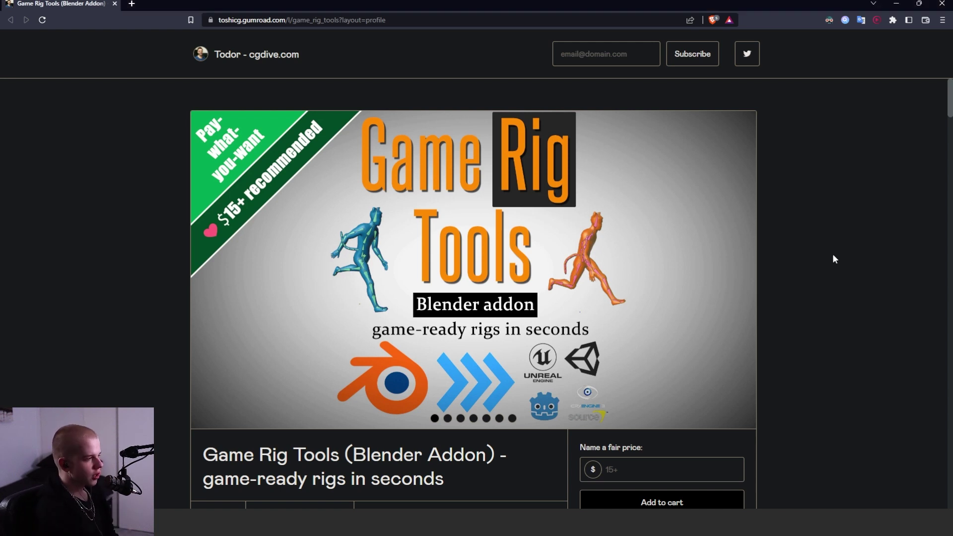
scroll(731, 329, "down", 2)
scroll(519, 348, "up", 1)
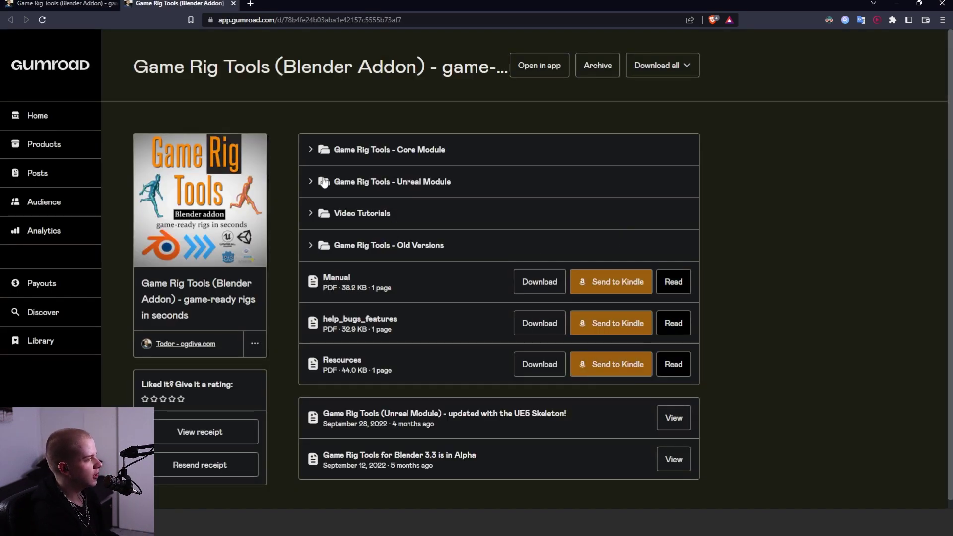
left_click(310, 183)
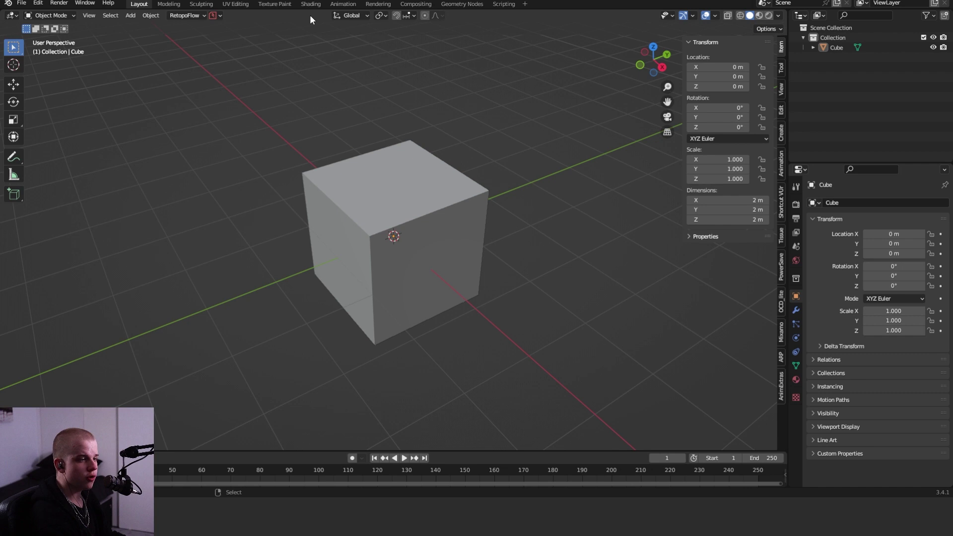
Install the add-on from Game_Rig_Tools_Unreal-v1_1_1.zip in Blender's preferences and enable Game Rig Tools - Unreal Module
left_click(39, 4)
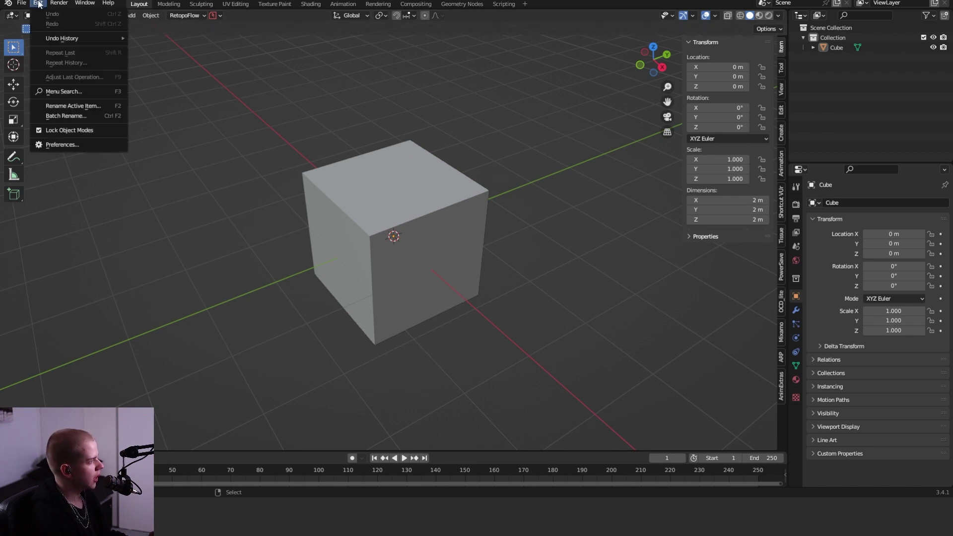
left_click(62, 145)
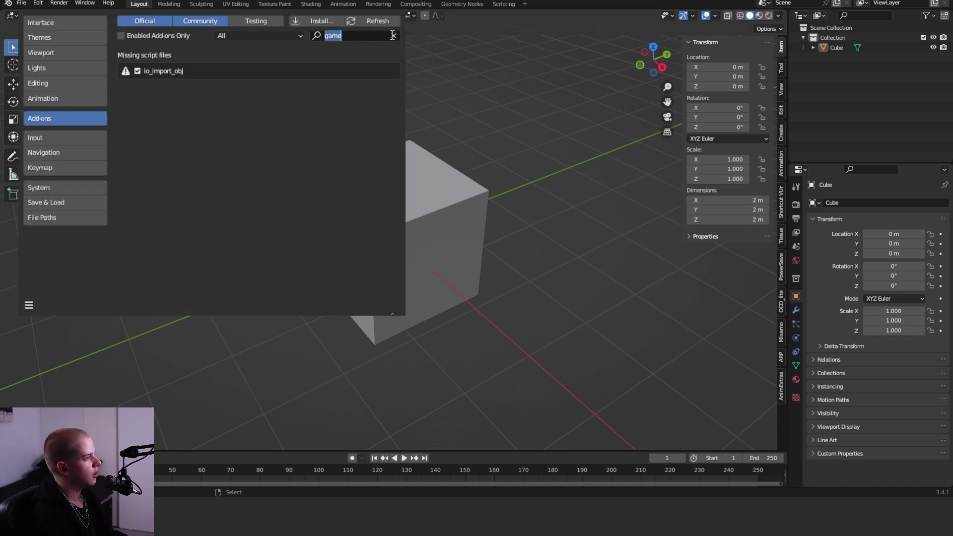
key("BackSpace")
left_click(317, 20)
scroll(438, 210, "down", 1)
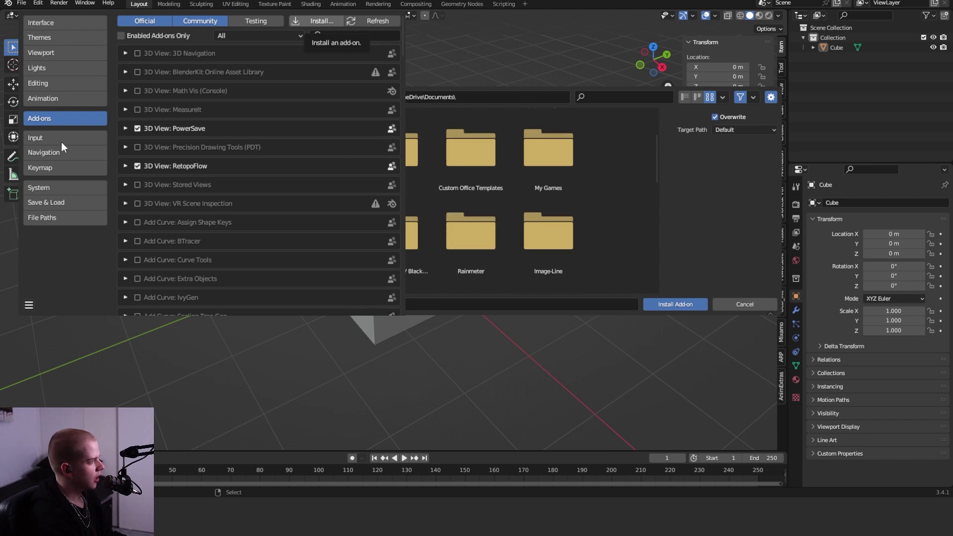
left_click(61, 141)
left_click(615, 95)
type("game")
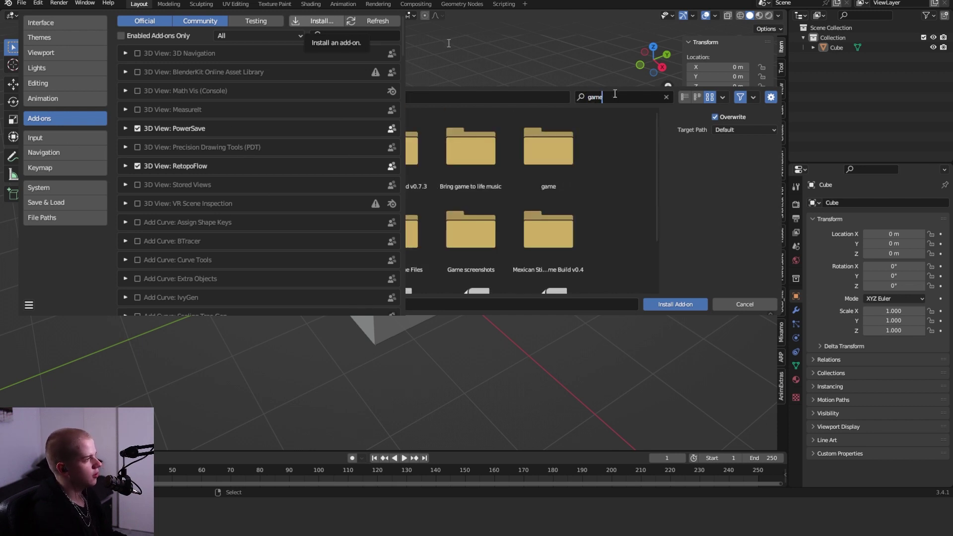
type("_ri")
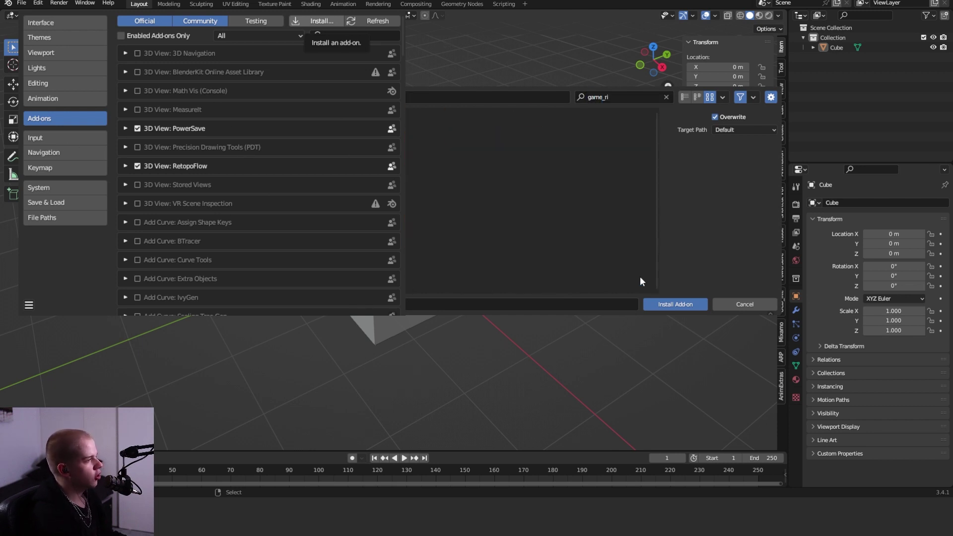
left_click(691, 300)
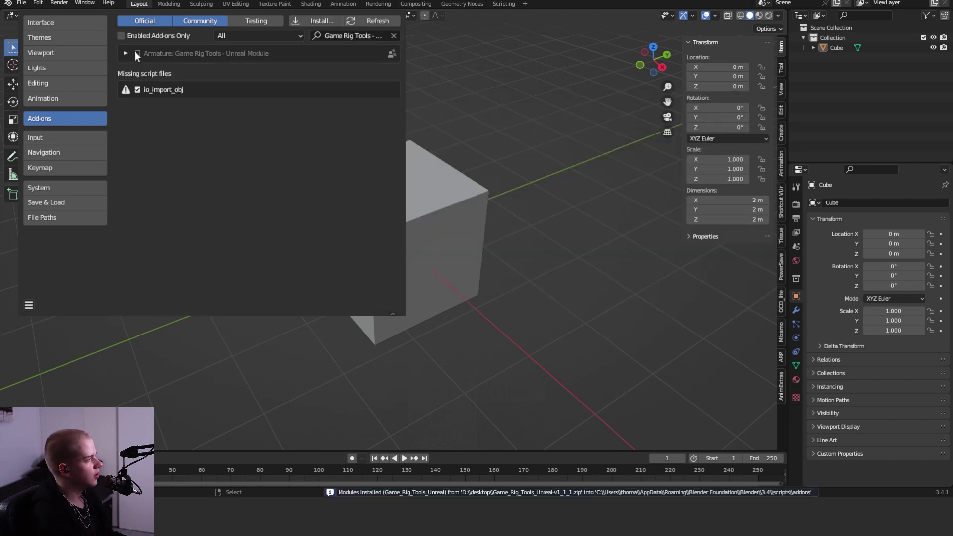
left_click(137, 53)
left_click(394, 4)
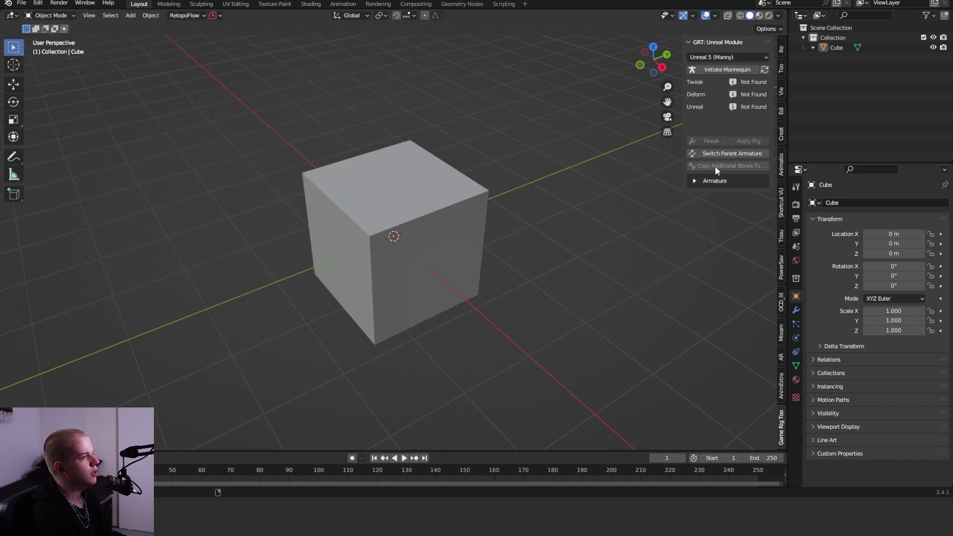
Set the mannequin type to Unreal 5 (Manny) and initiate the mannequin for the character
left_click(727, 70)
middle_click_drag(425, 181, 339, 153)
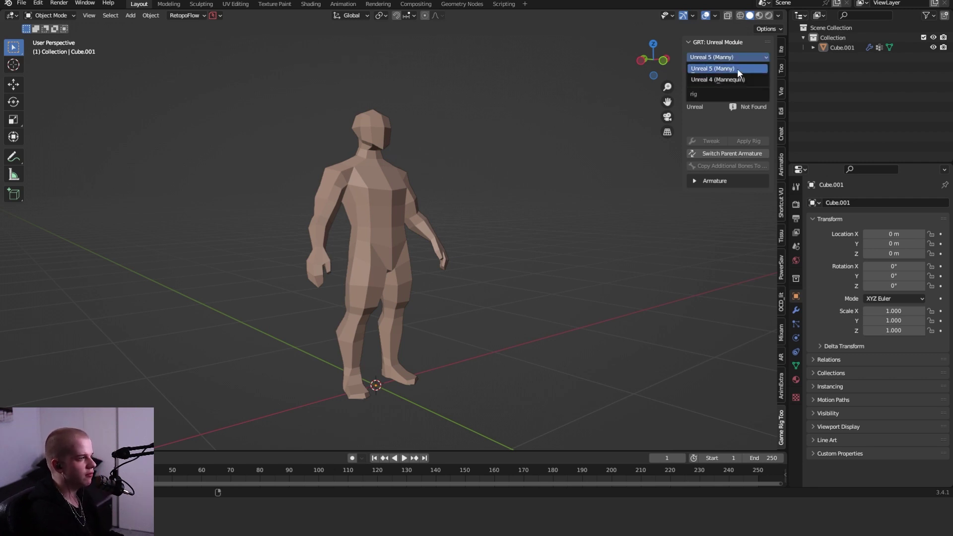
left_click(725, 68)
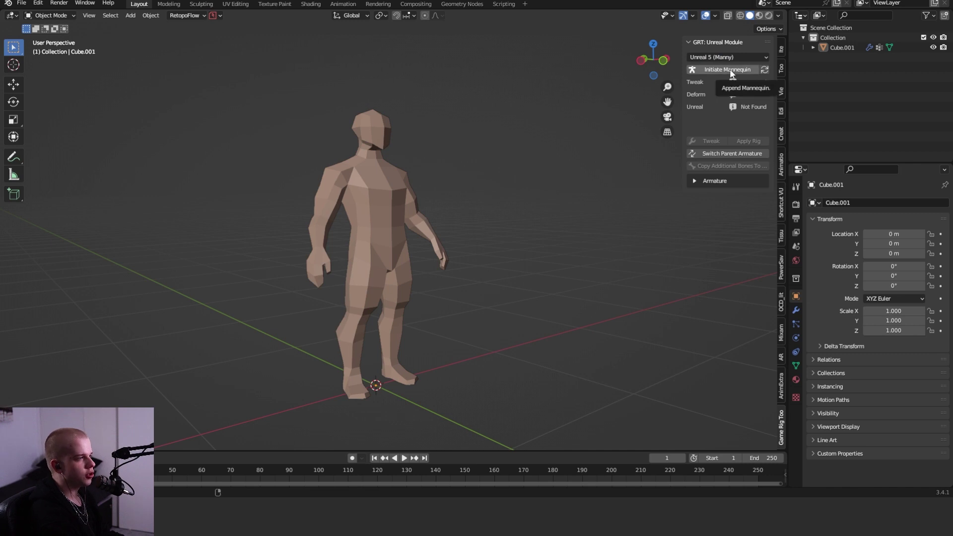
left_click(730, 74)
Scale the character mesh to about 1.154 to match the mannequin skeleton, apply the scale, and check its dimensions
scroll(526, 192, "up", 4)
middle_click_drag(526, 193, 445, 189)
key("grave")
left_click(391, 153)
scroll(472, 228, "down", 5)
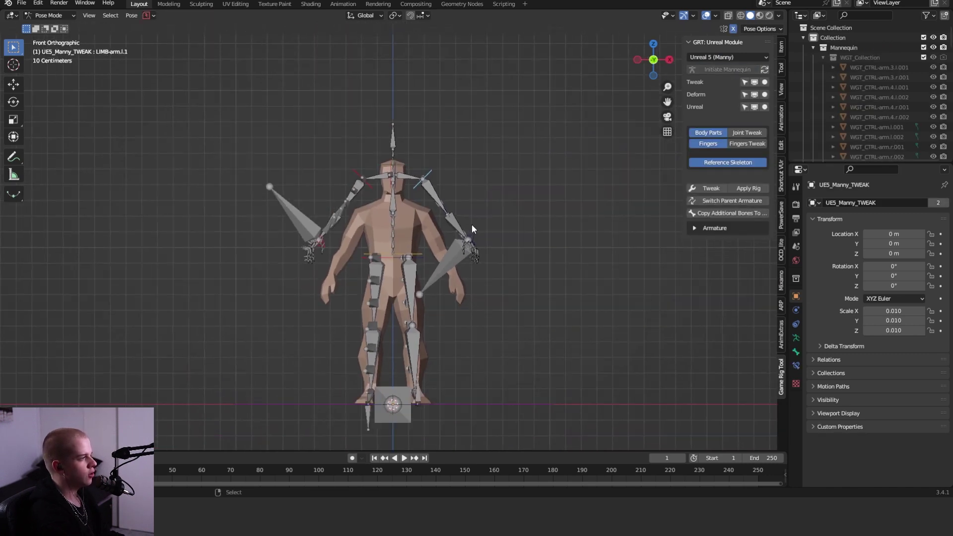
scroll(477, 228, "up", 4)
key("ctrl+Tab")
left_click(471, 206)
scroll(492, 219, "down", 3)
key("s")
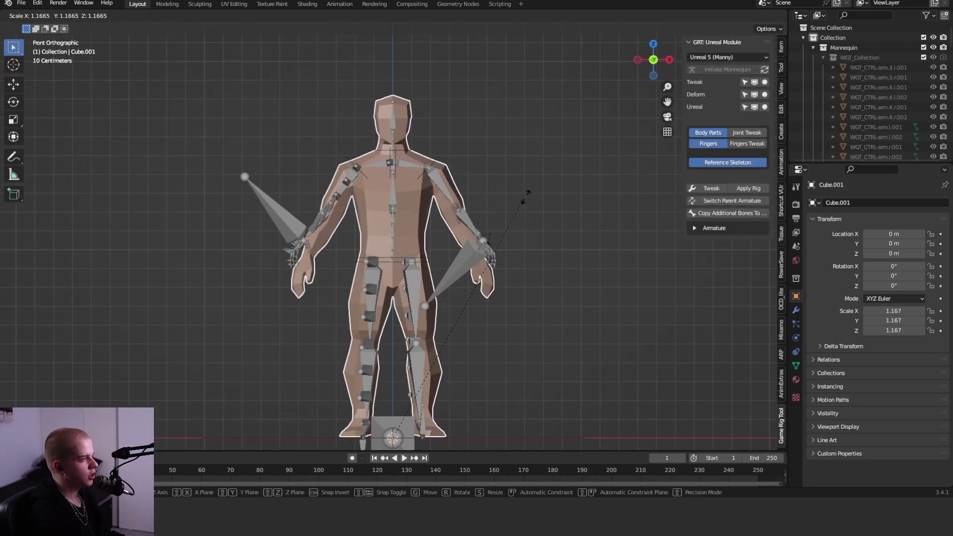
left_click(518, 198)
key("ctrl+a")
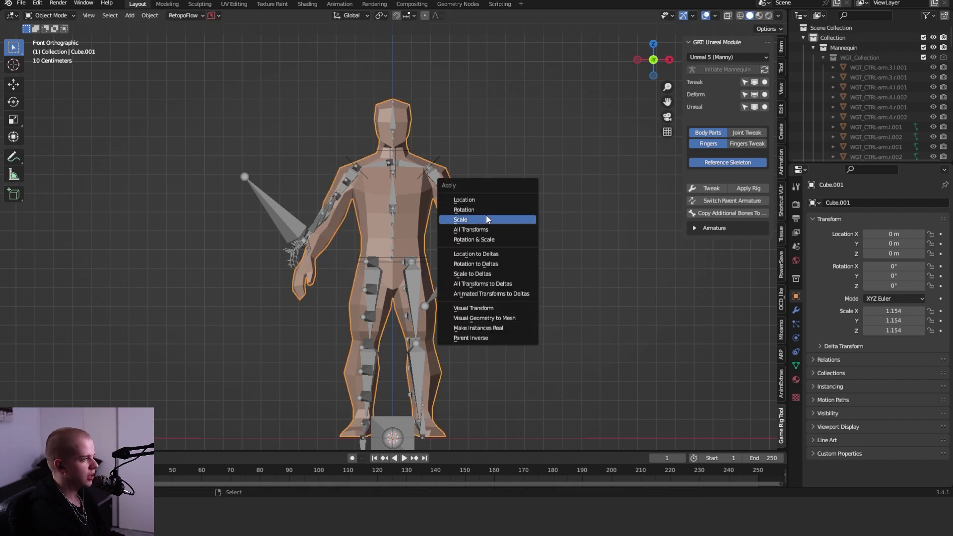
left_click(487, 216)
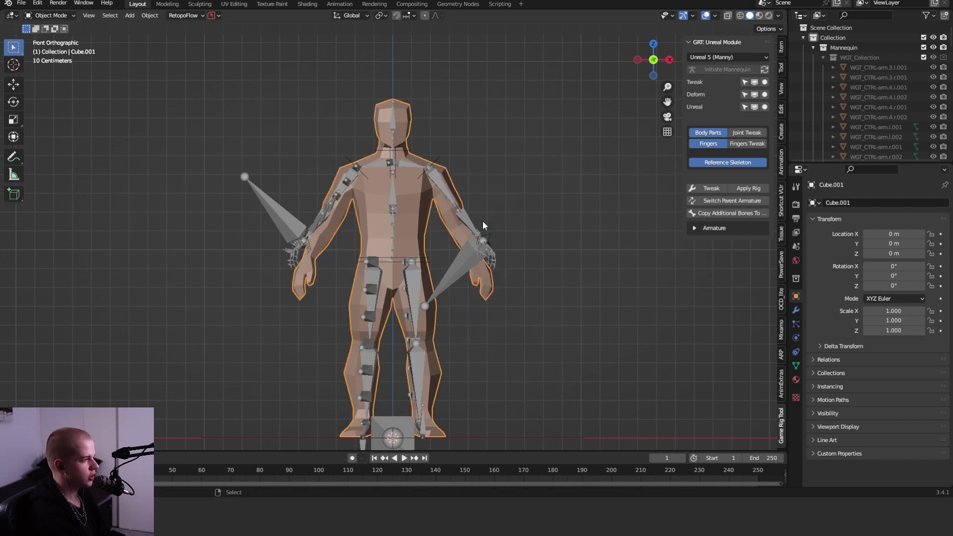
left_click(781, 46)
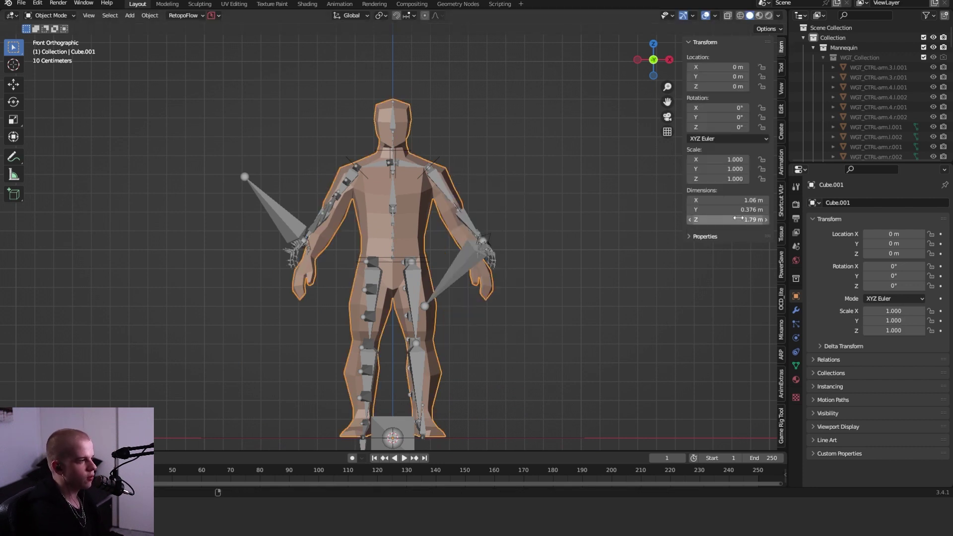
left_click(782, 425)
Select the UE5_Manny_TWEAK armature and put it in Pose Mode
left_click(428, 259)
scroll(486, 180, "down", 3)
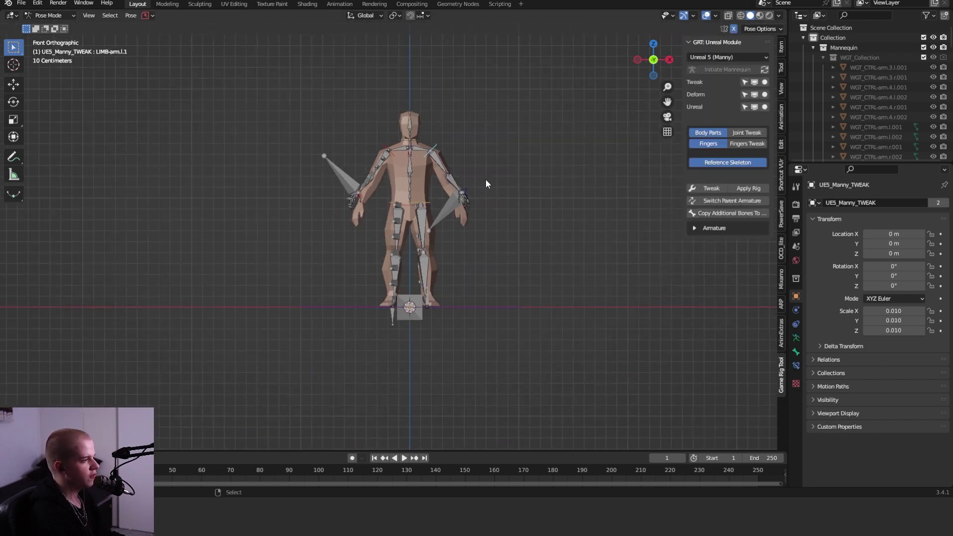
middle_click_drag(485, 180, 484, 210)
left_click(484, 211)
scroll(543, 228, "up", 4)
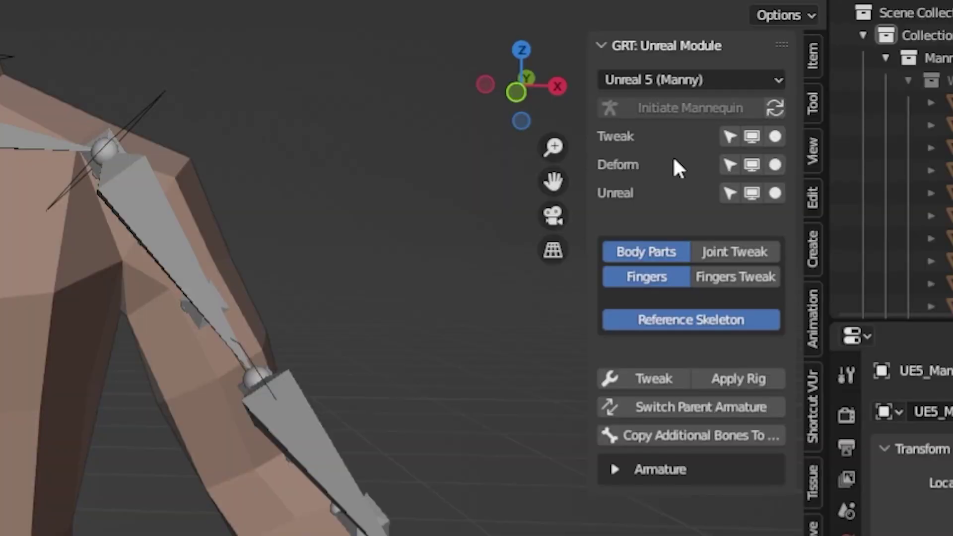
left_click(744, 83)
scroll(575, 191, "down", 3)
key("ctrl+Tab")
scroll(519, 216, "up", 4)
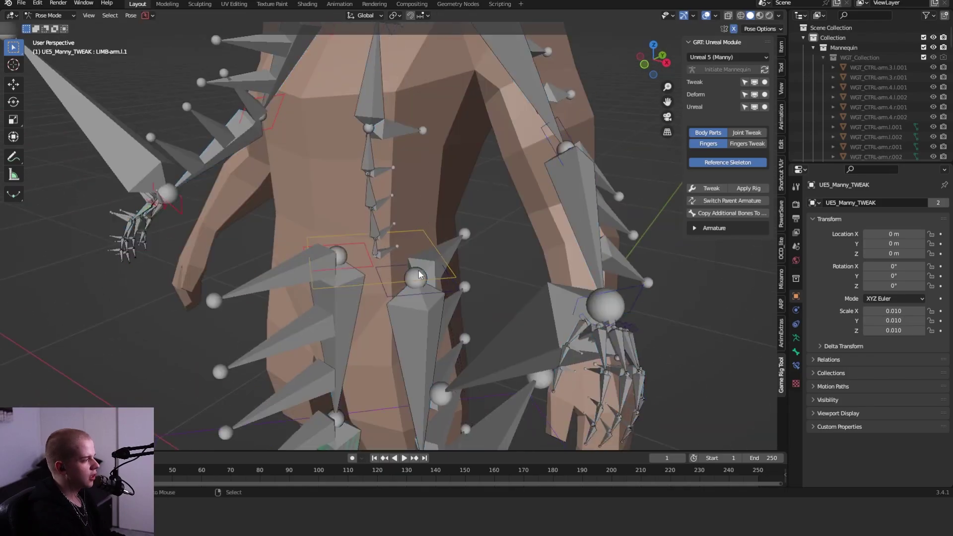
Switch the tweak armature to Object Mode and back to Pose Mode, and try moving the LIMB-spine_start control
scroll(428, 245, "down", 4)
key("ctrl+Tab")
left_click(429, 245)
left_click(429, 249)
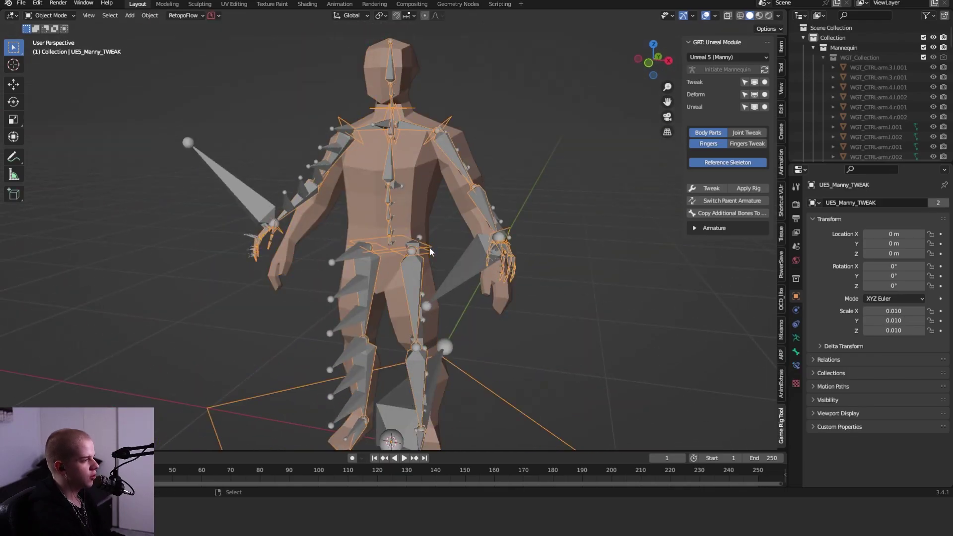
key("ctrl+Tab")
left_click(429, 250)
key("g")
right_click(425, 251)
Try scaling the whole tweak rig from its CTRL-root bone in the front view
scroll(427, 253, "down", 1)
middle_click_drag(429, 260, 441, 174, "shift")
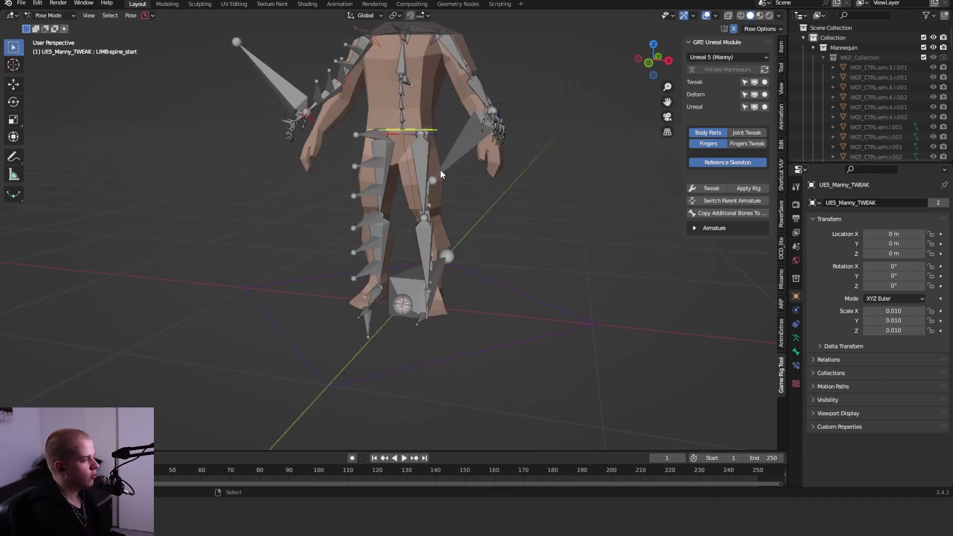
left_click(558, 322)
key("KP_1")
scroll(570, 232, "down", 2)
key("s")
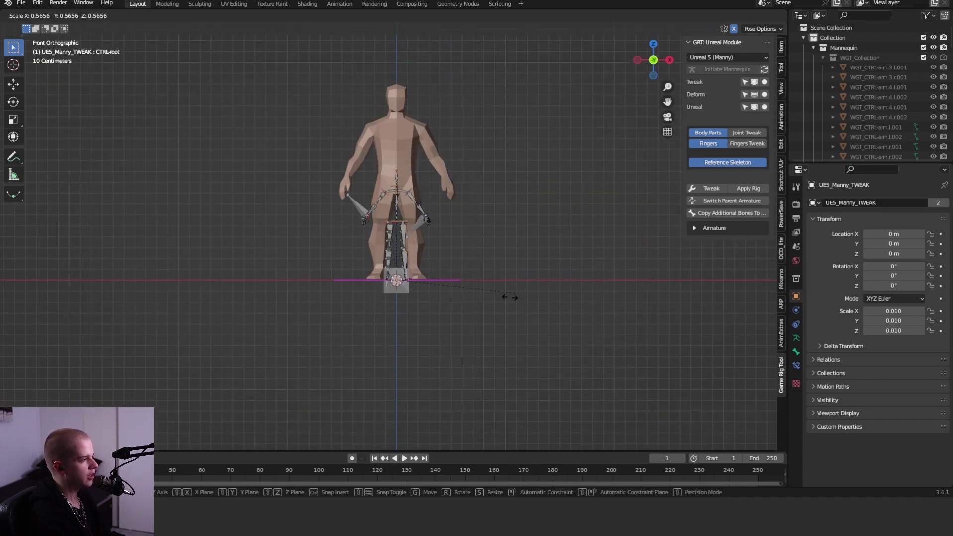
left_click(509, 297)
scroll(524, 192, "up", 2)
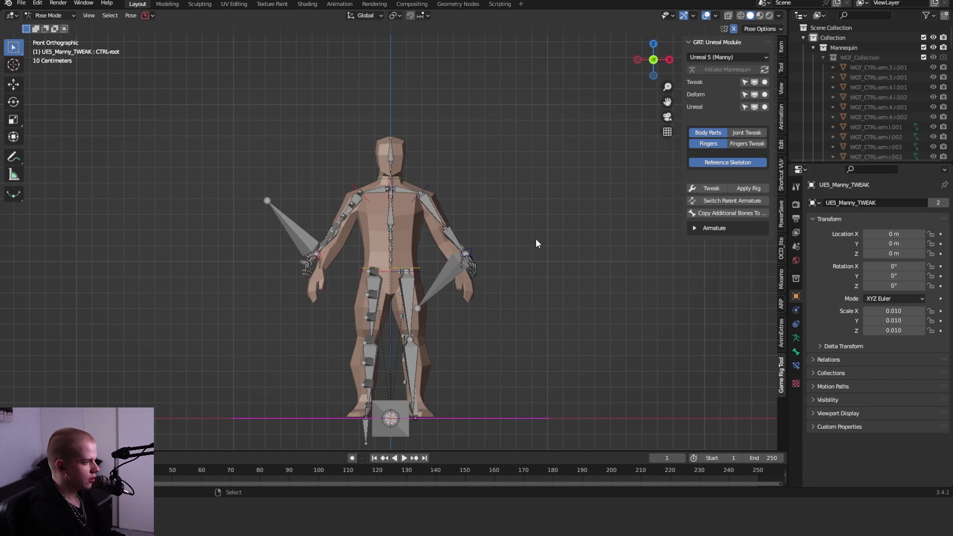
Select both LIMB-leg controls and show the Joint Tweak controls
scroll(536, 243, "up", 5)
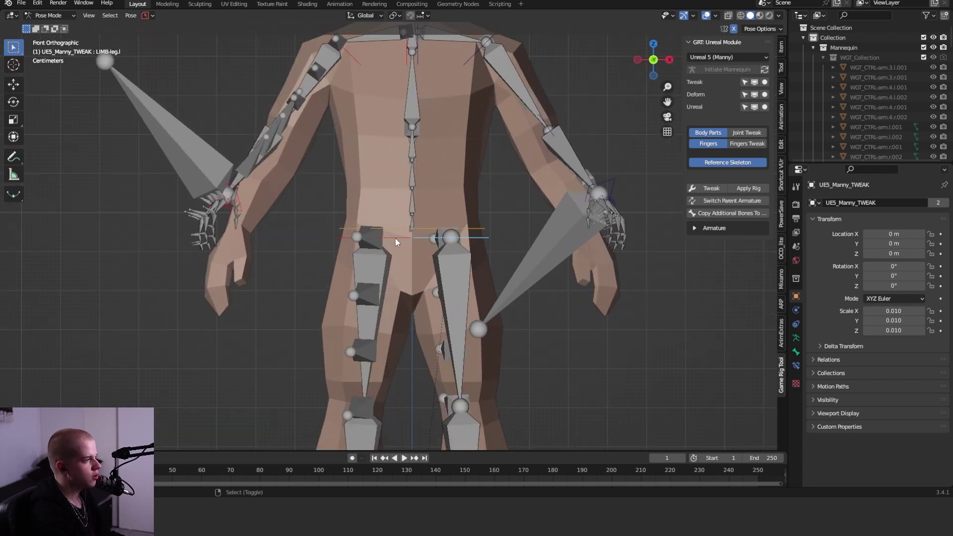
left_click(394, 238, "shift")
scroll(492, 225, "down", 5)
scroll(549, 206, "up", 3)
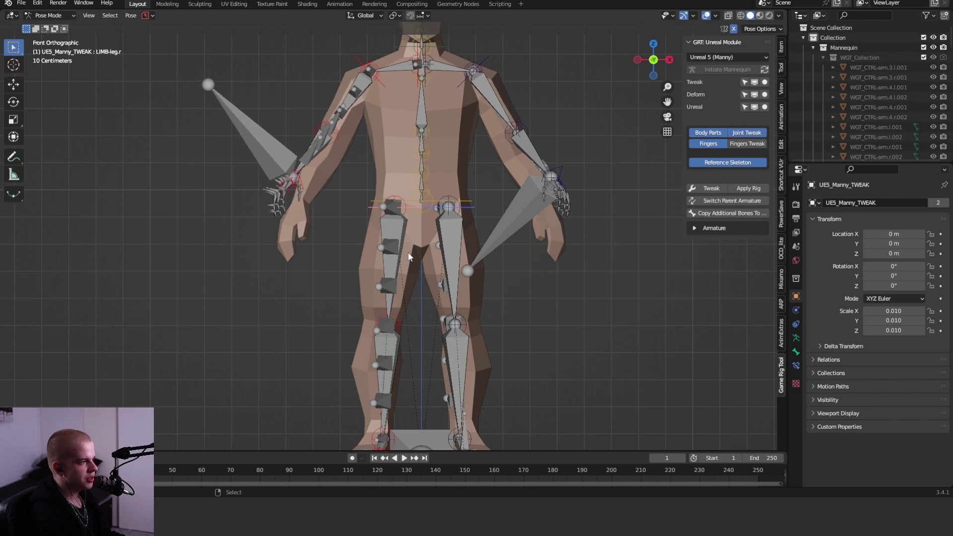
Move the left knee and ankle tweak joints in the front view to fit the mesh's leg
scroll(497, 271, "up", 5)
left_click(455, 273)
key("g")
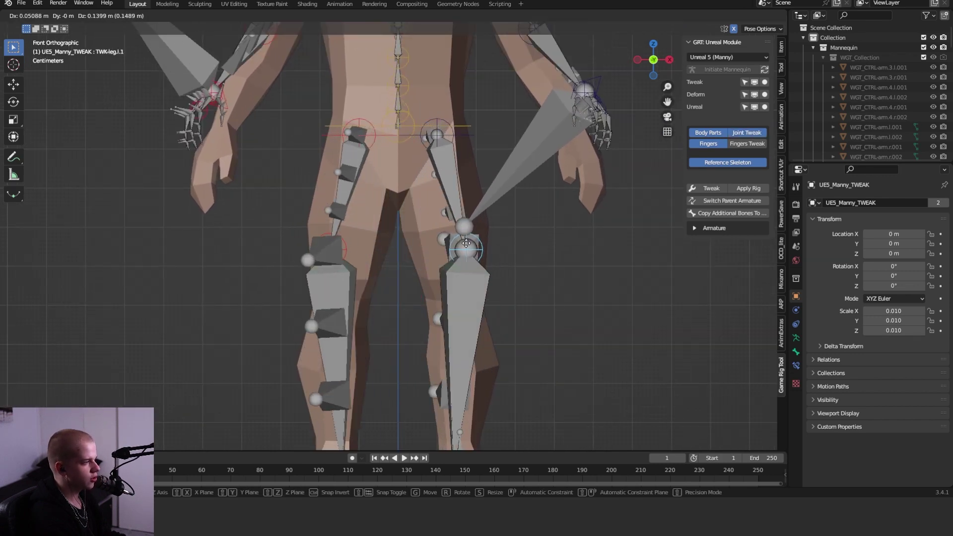
key("g")
left_click(483, 289)
middle_click_drag(483, 290, 468, 167, "shift")
left_click(448, 337)
key("g")
left_click(459, 337)
Move the left ankle and knee tweak joints along Y in the side view to centre them in the leg
scroll(489, 325, "down", 4)
key("grave")
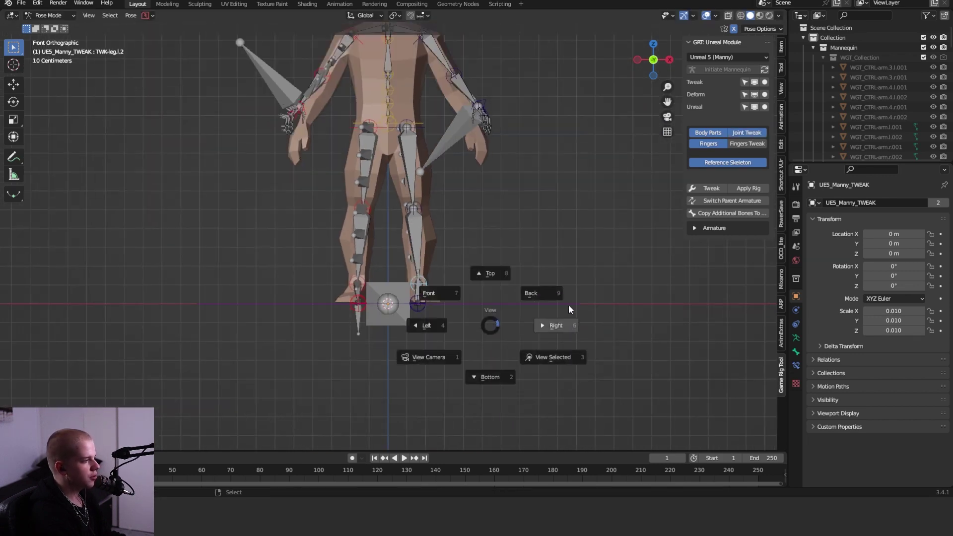
left_click(569, 308)
scroll(499, 322, "up", 4)
key("g")
key("y")
left_click(517, 301)
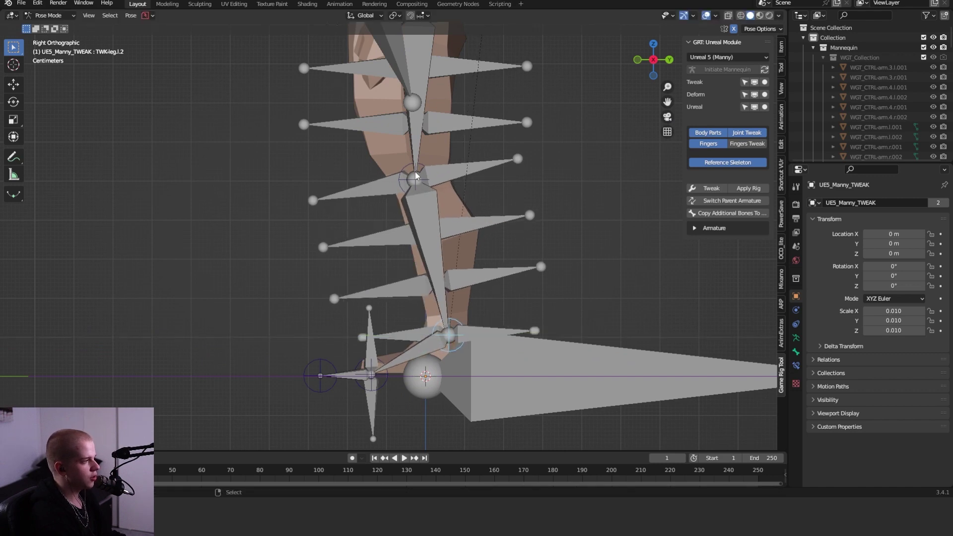
left_click(422, 161)
key("g")
key("y")
left_click(430, 153)
Reposition the LIMB-spine_start control and scale it along Z to fit the spine to the torso
middle_click_drag(431, 153, 427, 359, "shift")
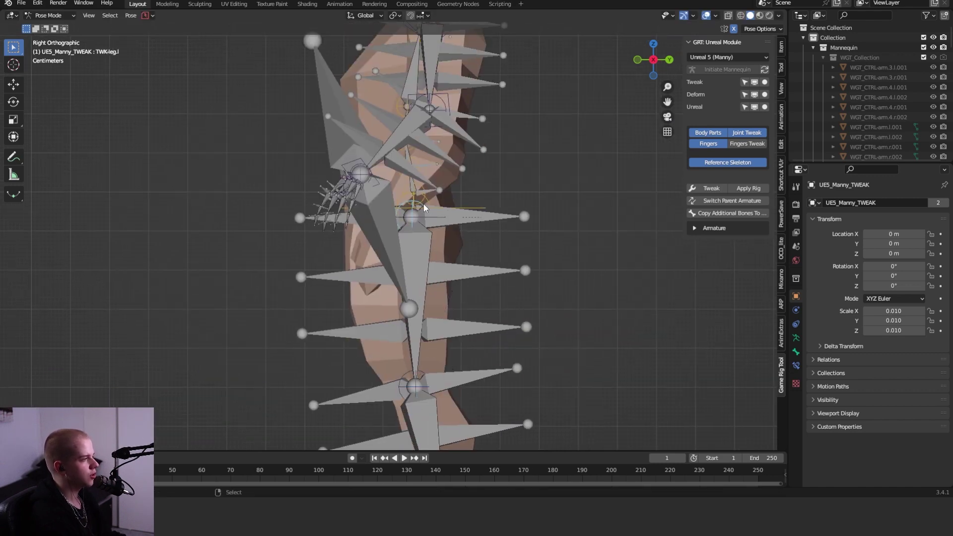
key("g")
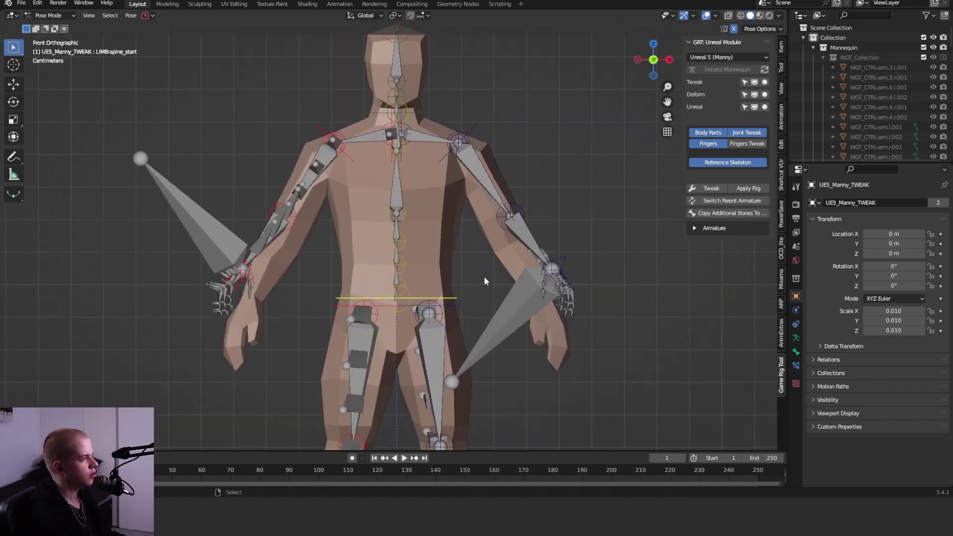
key("s")
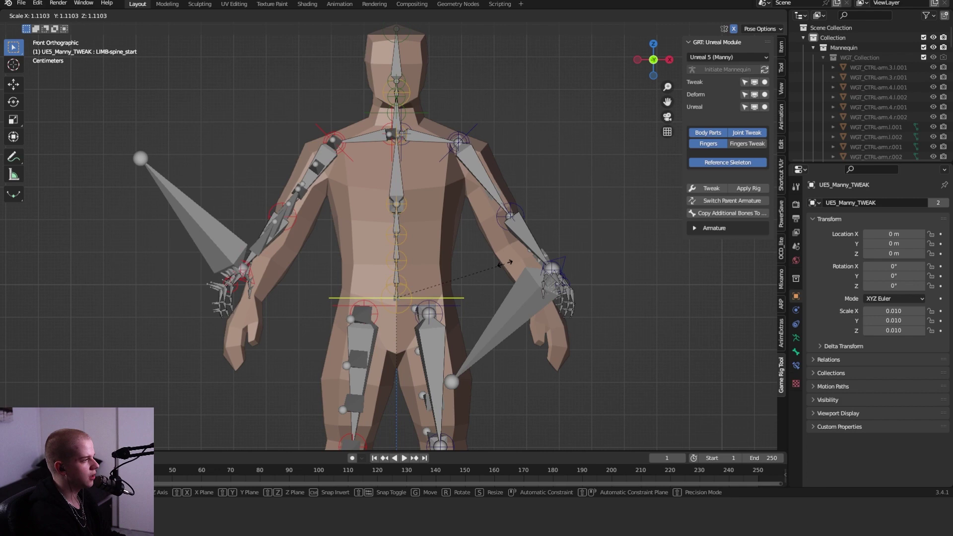
key("z")
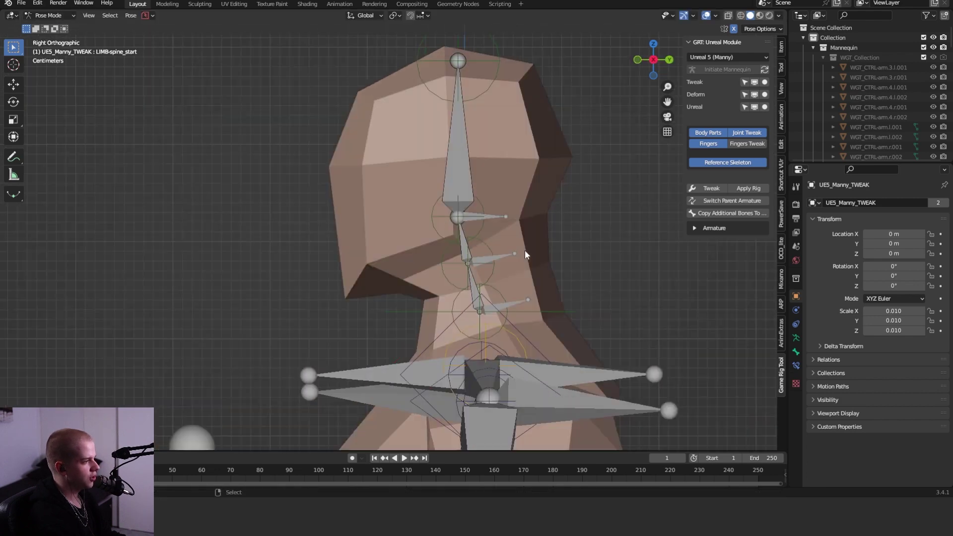
Lower the two neck tweak joints and the head tweak joint in the side view to fit the mesh's neck
middle_click_drag(497, 308, 465, 265, "shift")
scroll(466, 265, "up", 1)
left_click(467, 255)
key("g")
left_click(478, 315)
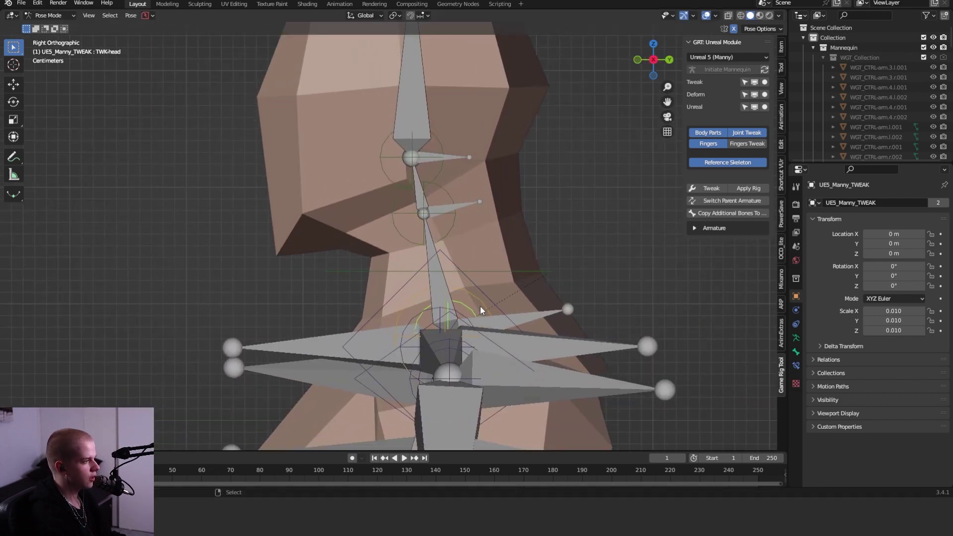
left_click(451, 224)
key("g")
left_click(457, 261)
left_click(431, 176)
key("g")
left_click(438, 219)
middle_click_drag(437, 218, 411, 364, "shift")
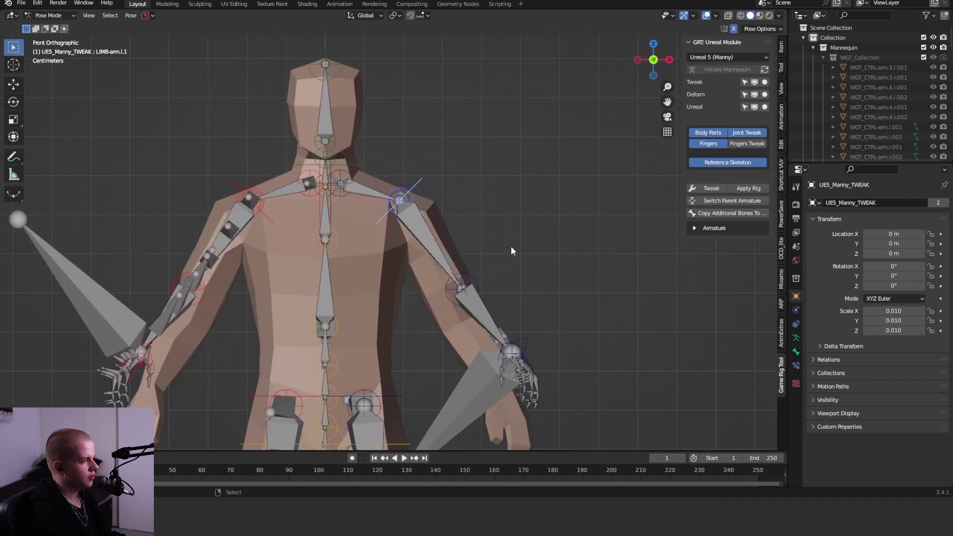
Move the left shoulder tweak joint in the front view and the elbow tweak joint along Y to fit the mesh's arm
scroll(414, 167, "up", 4)
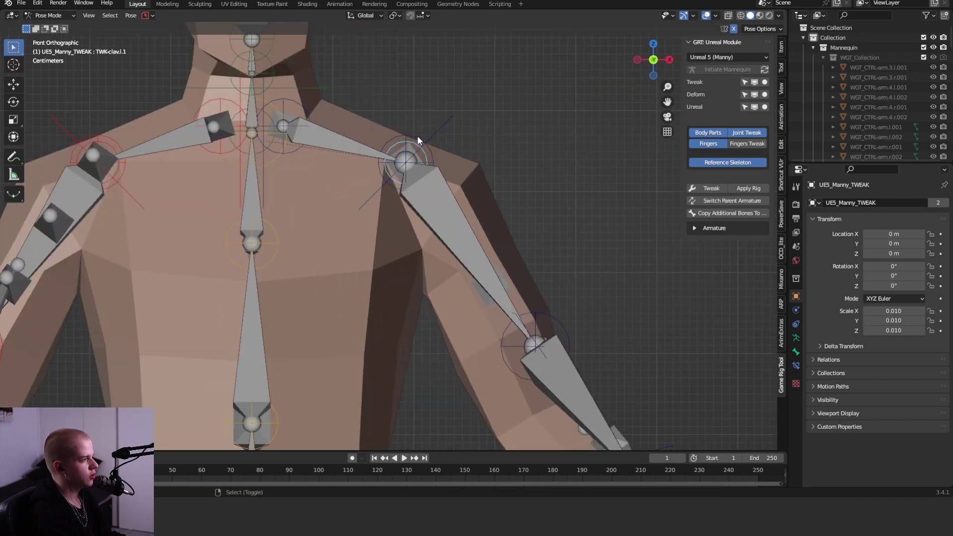
key("g")
left_click(452, 184)
right_click(535, 346)
scroll(481, 215, "down", 2)
middle_click_drag(536, 317, 484, 284, "shift")
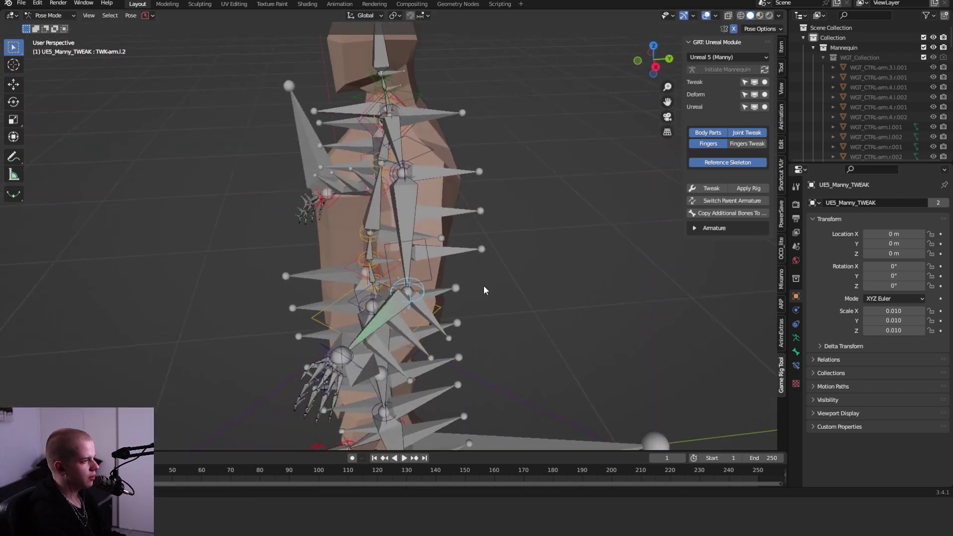
key("g")
key("y")
left_click(485, 284)
Position the LIMB-arm.l.2 hand control at the mesh's left wrist from the side and front views
middle_click_drag(397, 327, 387, 199, "shift")
right_click(347, 223)
key("g")
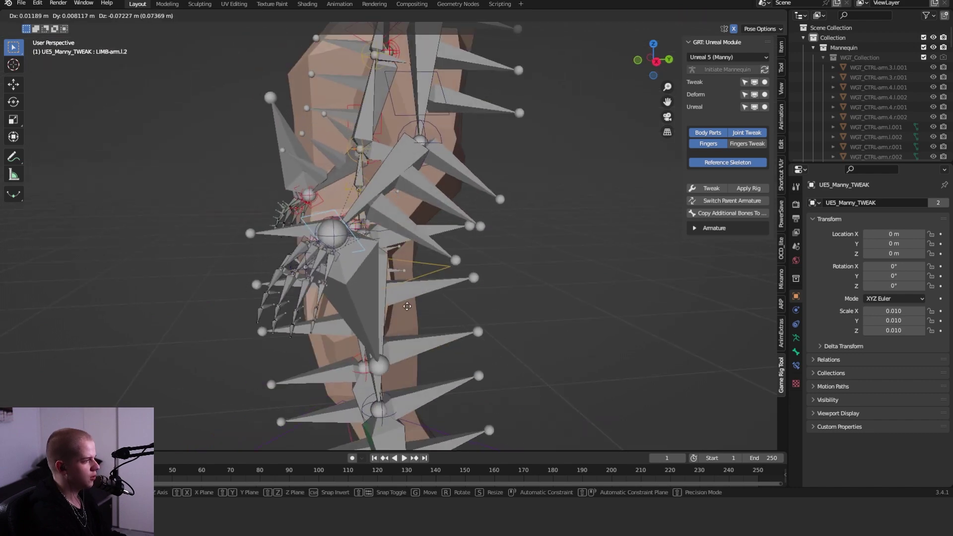
left_click(412, 293)
key("KP_1")
middle_click_drag(571, 258, 519, 231, "shift")
scroll(521, 238, "up", 2)
key("g")
left_click(496, 268)
Scale up the LIMB-arm.l.2 hand control and shift it so the fingers match the mesh's hand
key("z")
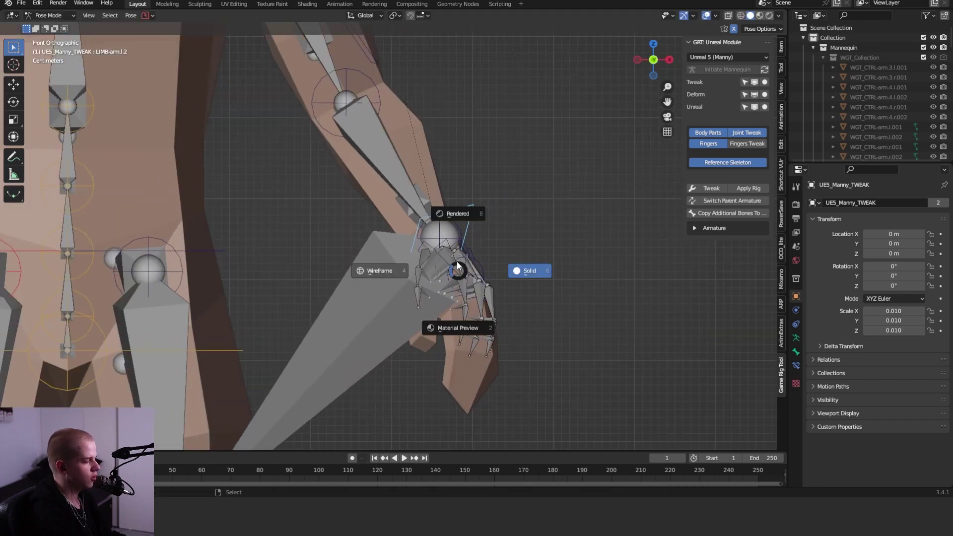
left_click(530, 270)
key("s")
left_click(562, 274)
key("g")
left_click(564, 269)
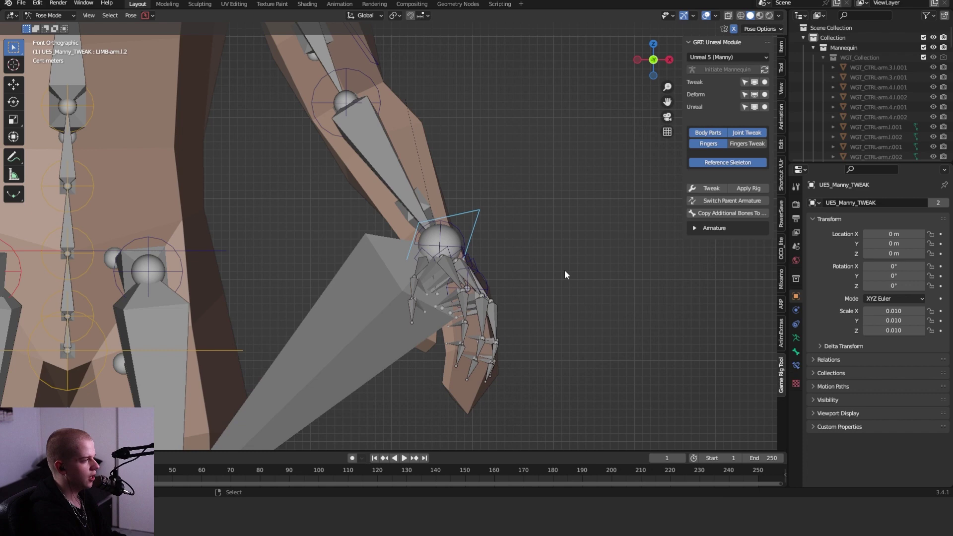
Rotate and reposition the left hand control to align the hand and finger bones with the mesh's hand
key("g")
middle_click_drag(564, 270, 444, 239)
left_click(560, 296)
scroll(561, 297, "up", 1)
scroll(450, 303, "down", 2)
key("r")
left_click(450, 304)
key("r")
left_click(572, 304)
key("g")
left_click(570, 305)
key("KP_1")
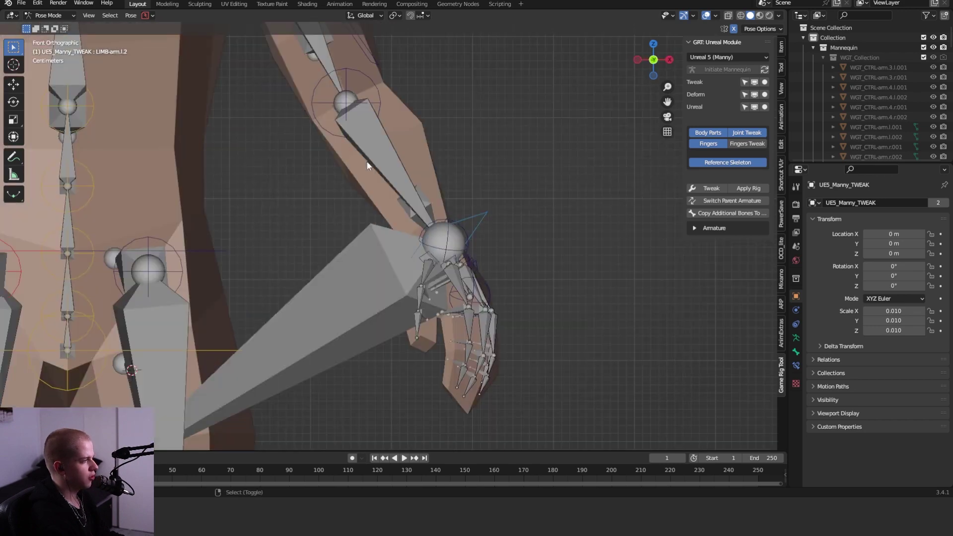
Display the body part, finger and finger tweak controls with the joint tweak controls hidden
middle_click_drag(368, 166, 528, 261, "shift")
scroll(579, 260, "down", 6)
scroll(596, 252, "up", 3)
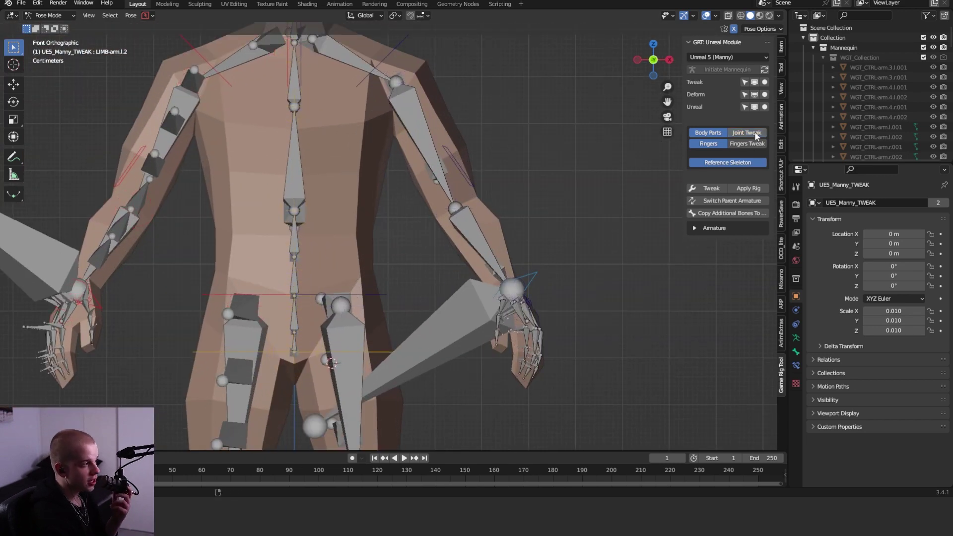
left_click(718, 144)
scroll(519, 242, "up", 5)
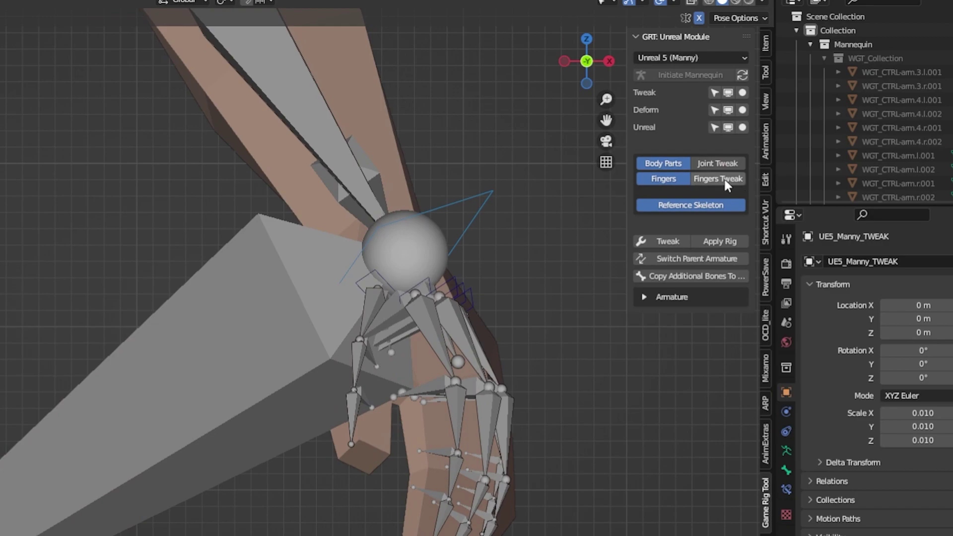
left_click(724, 180)
scroll(421, 321, "down", 3)
middle_click_drag(420, 322, 333, 342)
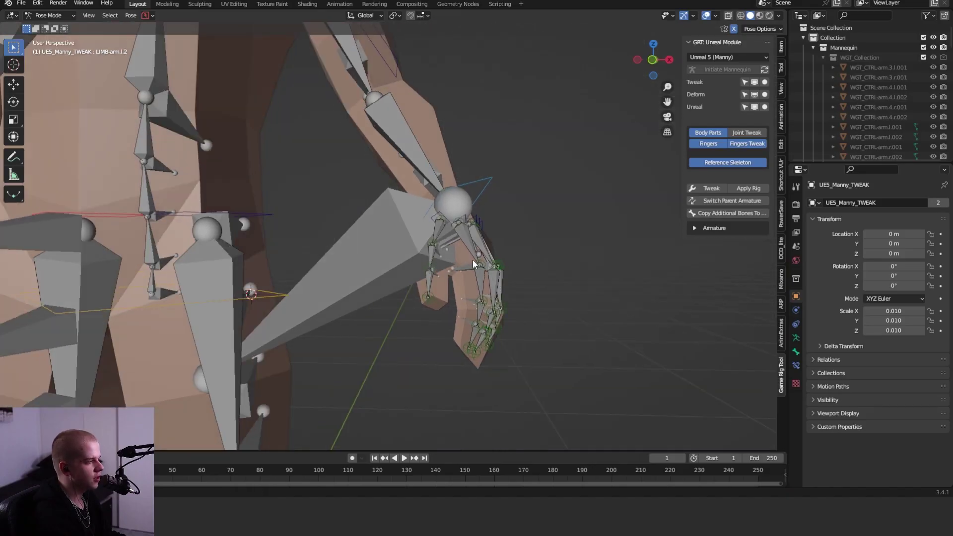
scroll(391, 362, "up", 5)
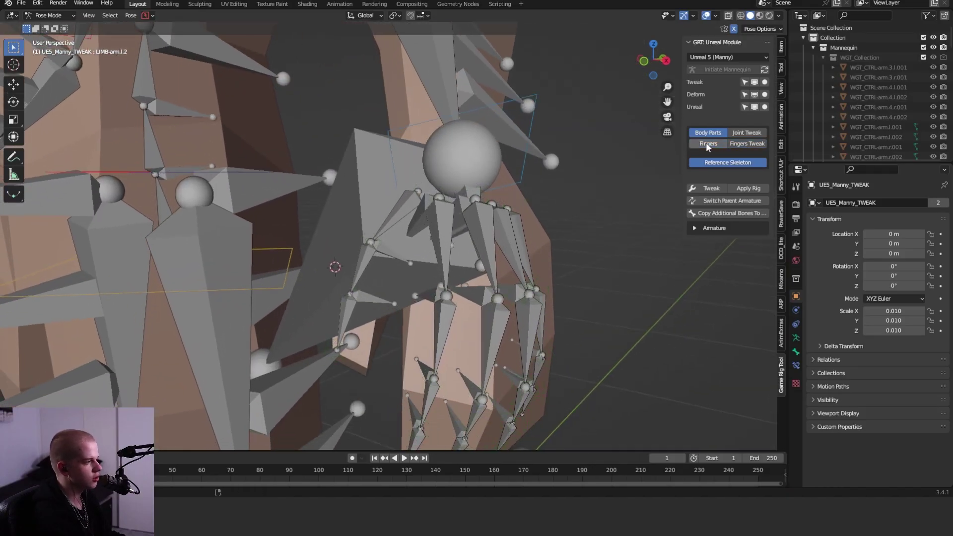
Toggle the finger controls and try moving the left index finger's first tweak joint, TWK-index.l.1
left_click(708, 144)
left_click(447, 198)
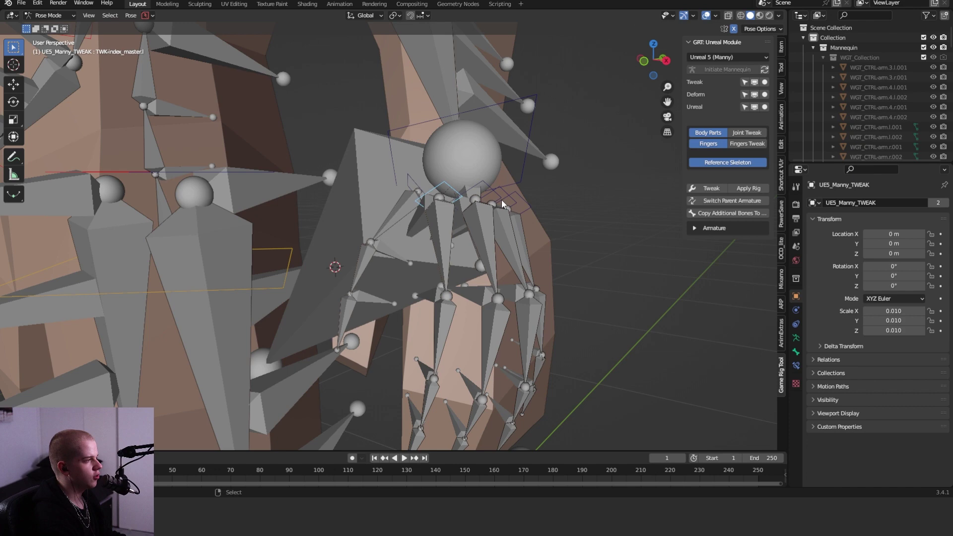
left_click(451, 274)
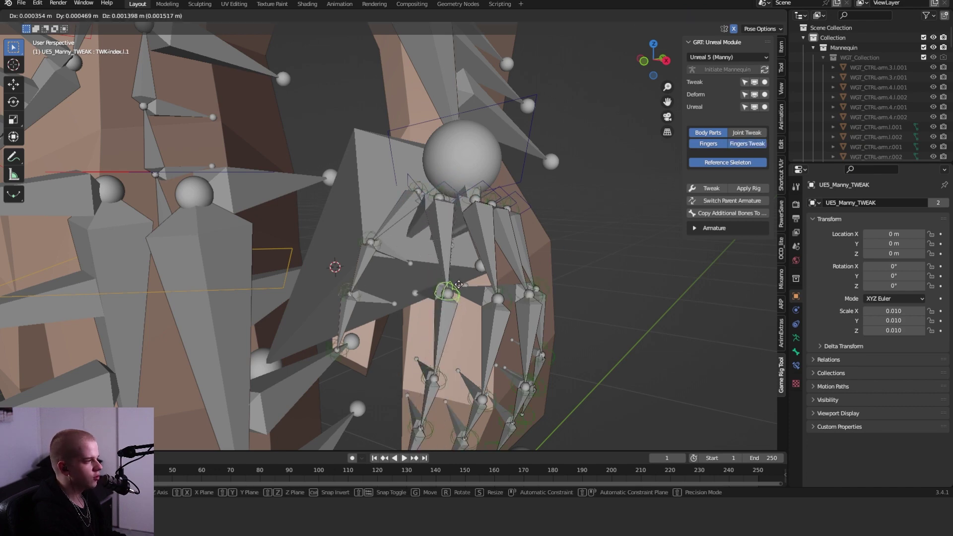
middle_click_drag(450, 278, 535, 261)
Return to Object Mode in the front view and apply the fitted tweak rig
key("ctrl+Tab")
key("KP_1")
left_click(502, 263)
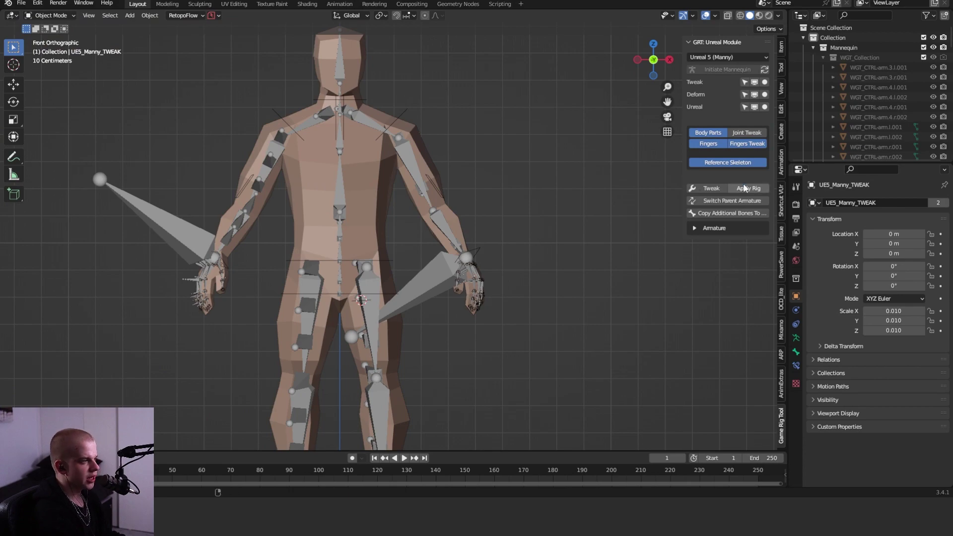
left_click(746, 188)
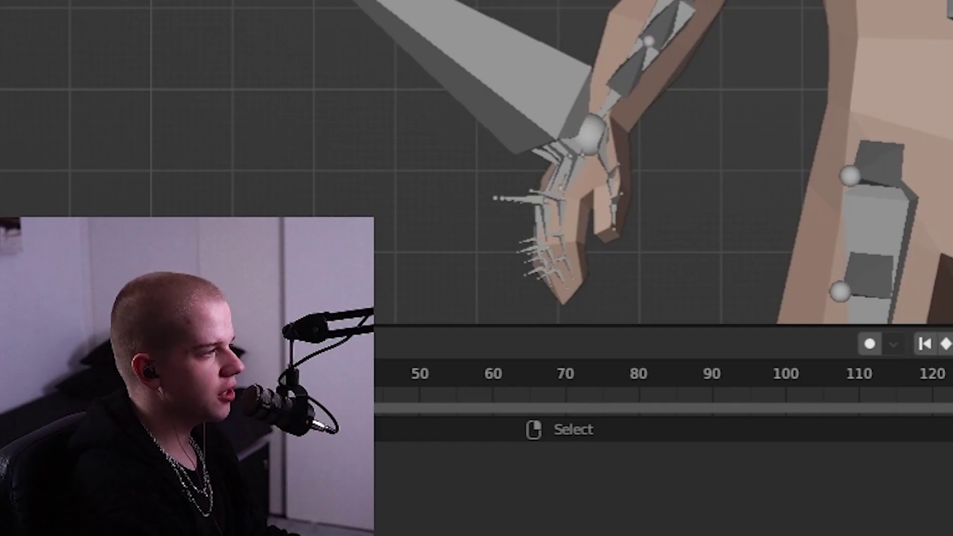
Try a bone rotation on the applied rig in Pose Mode, and return to Object Mode
key("ctrl+Tab")
middle_click_drag(443, 359, 323, 382)
key("r")
key("Escape")
middle_click_drag(645, 164, 818, 173)
key("ctrl+Tab")
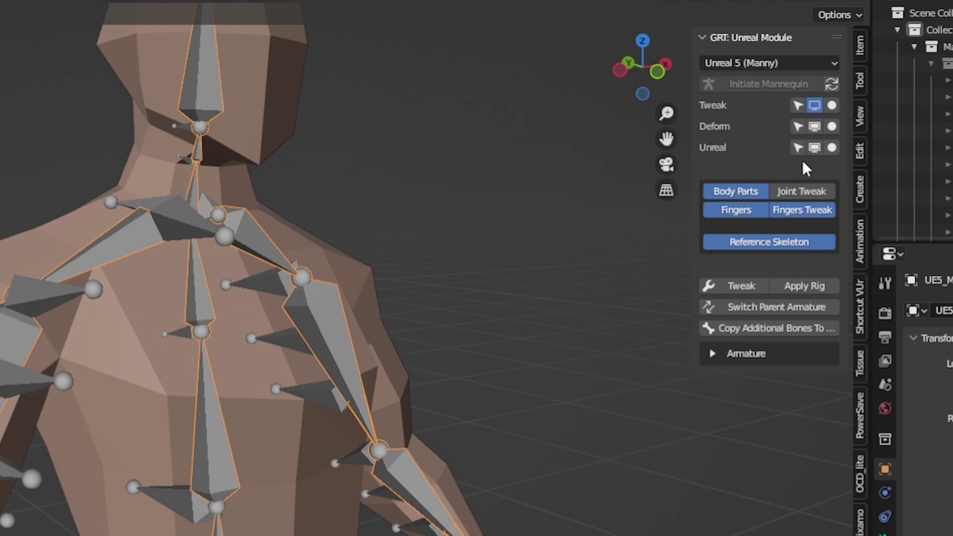
Try a trackball rotation of the Deform armature's upperarm_l bone, and return to Object Mode
scroll(263, 389, "down", 2)
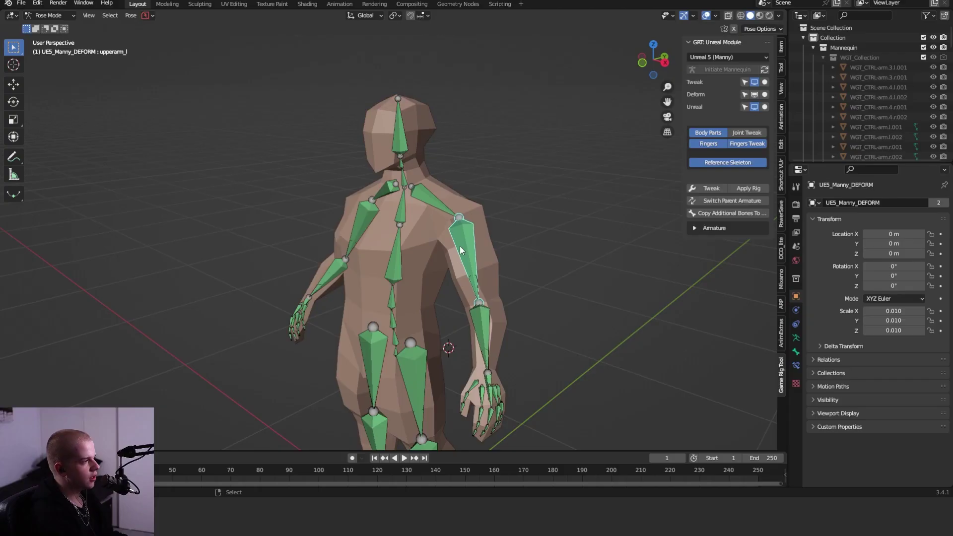
key("r")
key("r")
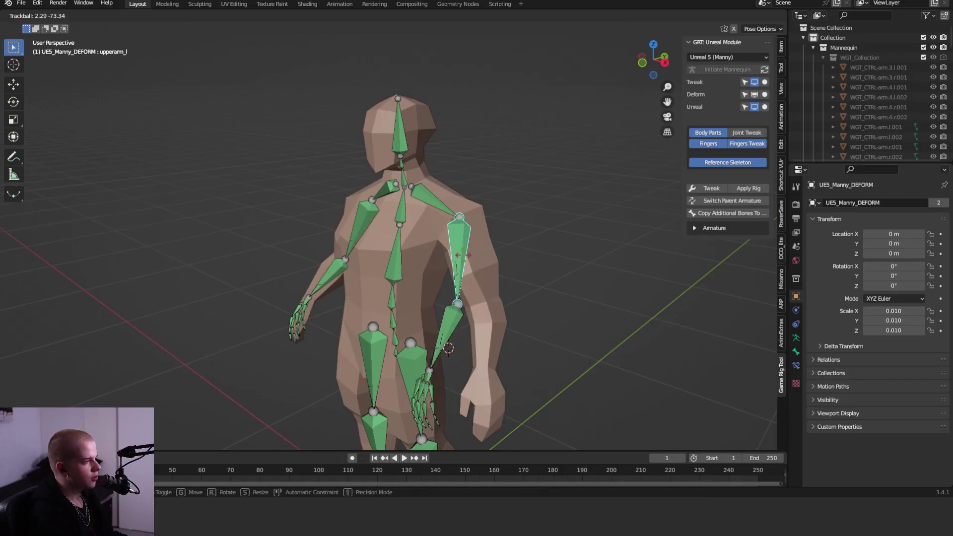
right_click(374, 246)
key("ctrl+Tab")
middle_click_drag(488, 250, 519, 249)
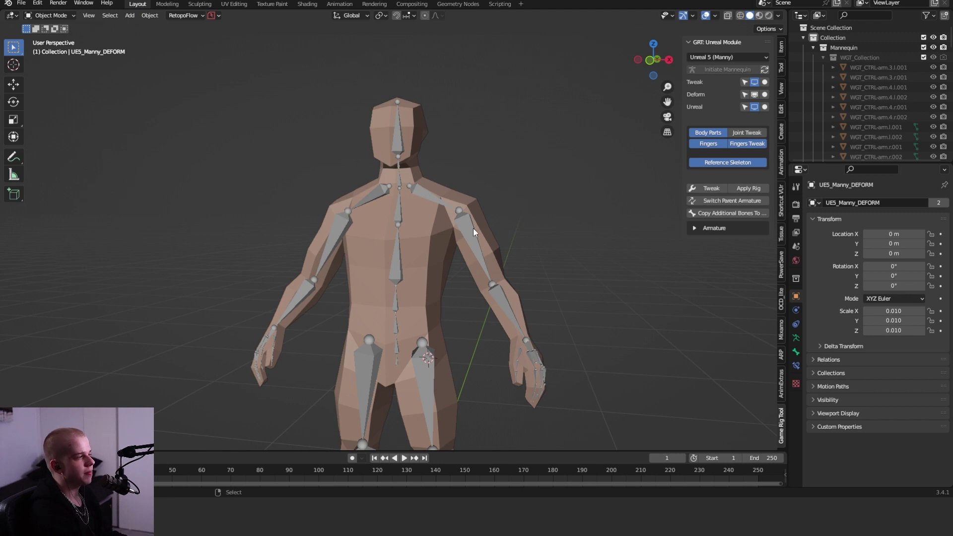
Parent the character mesh Cube.001 to the UE5_Manny_DEFORM armature with automatic weights
right_click(442, 255)
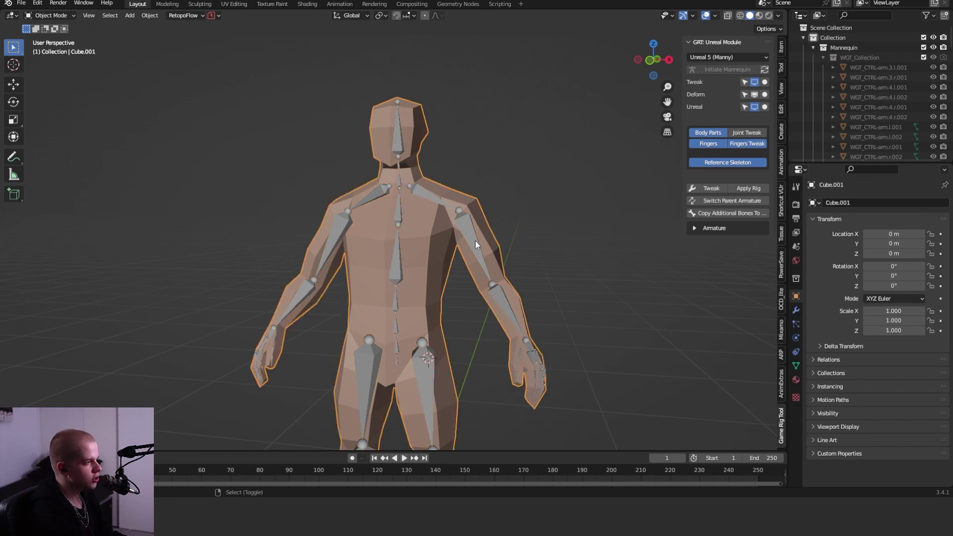
right_click(475, 240, "shift")
scroll(506, 246, "down", 3)
key("ctrl+p")
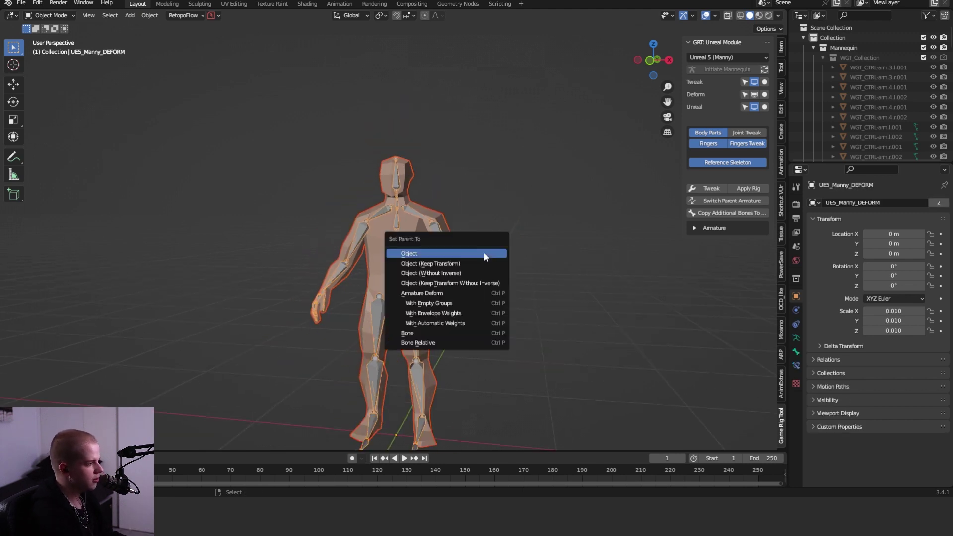
key("Down")
key("Down")
key("Down")
key("Down")
key("Down")
key("Down")
key("Down")
key("Return")
scroll(487, 249, "up", 5)
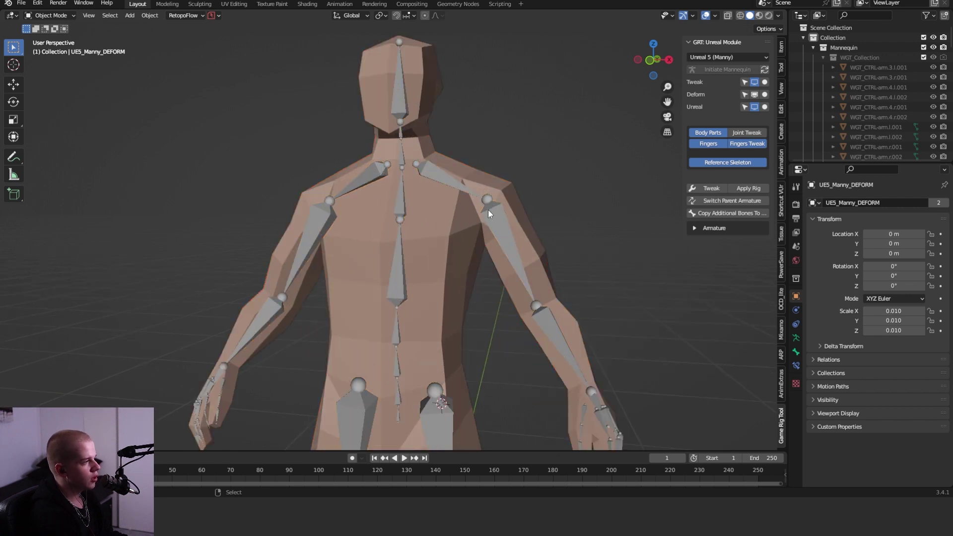
Test the mesh binding by rotating the left upper arm bone of the Deform armature in Pose Mode, and cancel the rotation
key("ctrl+Tab")
right_click(506, 227)
key("r")
key("r")
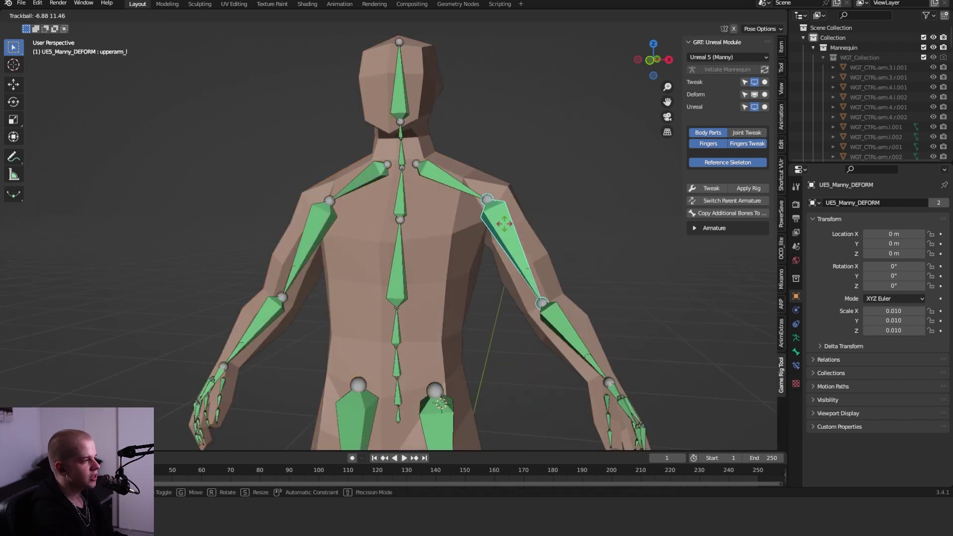
right_click(506, 222)
key("ctrl+Tab")
scroll(392, 275, "down", 6)
scroll(386, 280, "up", 5)
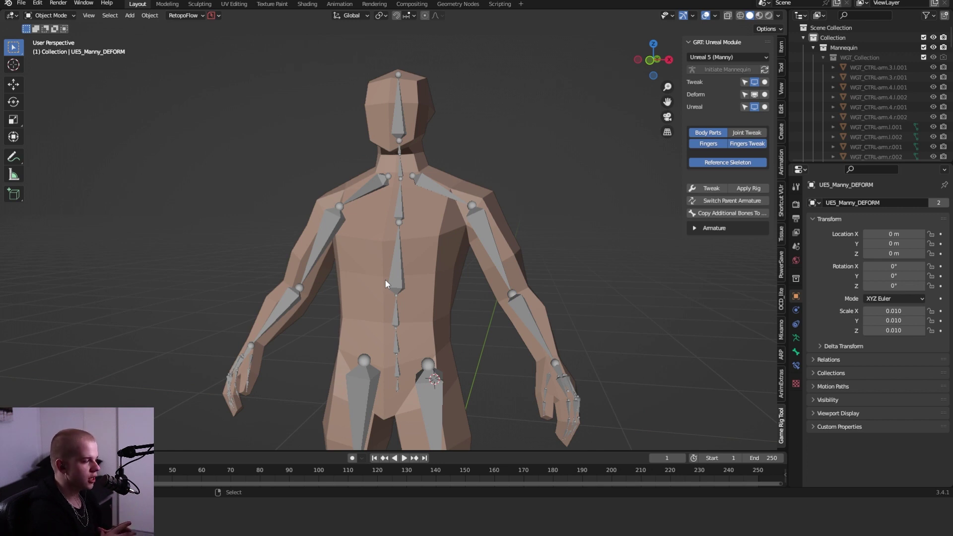
Examine the character mesh's weights and vertex group list in Weight Paint mode
left_click(416, 269, "shift")
key("ctrl+Tab")
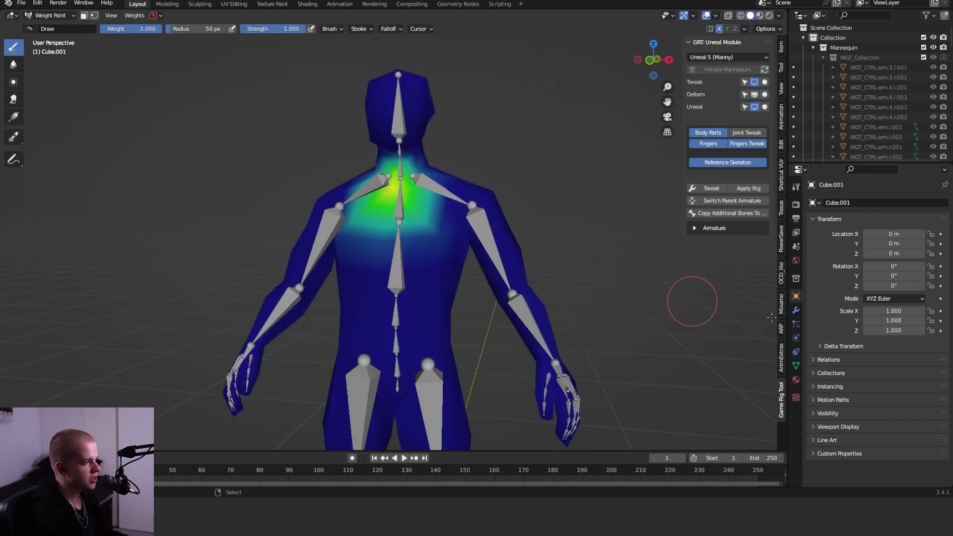
left_click(795, 365)
left_click_drag(876, 284, 876, 382)
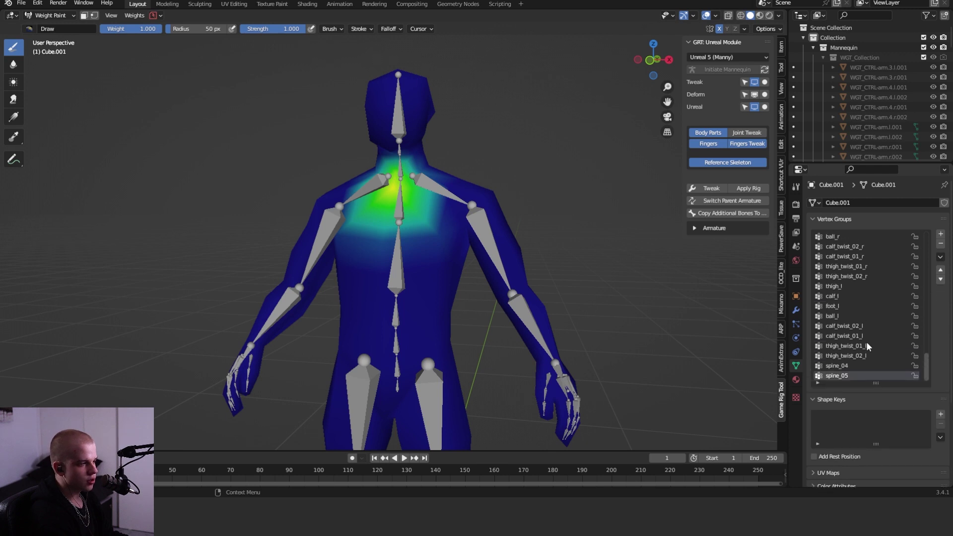
scroll(864, 314, "up", 5)
left_click_drag(926, 329, 927, 240)
key("ctrl+Tab")
scroll(428, 231, "down", 4)
Reselect the Deform armature and retry rotating its upperarm_l bone, ending in Object Mode
left_click(519, 235)
scroll(519, 236, "up", 1)
scroll(519, 235, "up", 2)
right_click(477, 235)
key("ctrl+Tab")
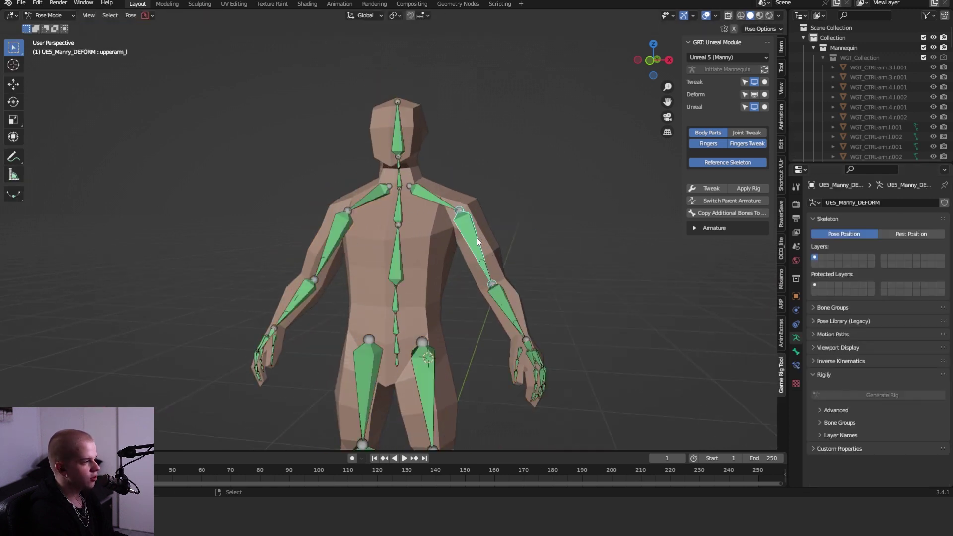
right_click(477, 235)
key("r")
key("Escape")
right_click(470, 230)
key("ctrl+Tab")
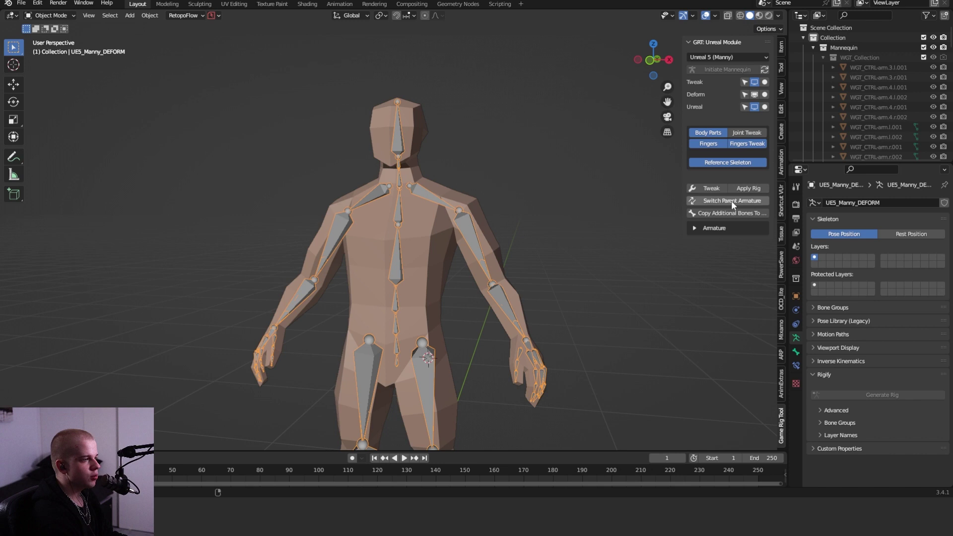
Hide the Deform armature, show the Unreal armature, and put that root armature in Pose Mode
left_click(754, 95)
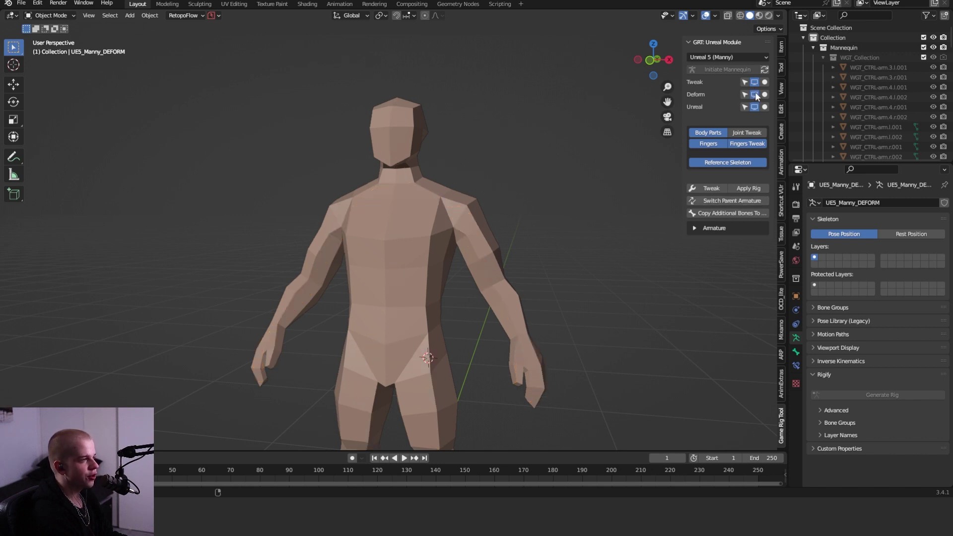
left_click(754, 108)
right_click(473, 240)
key("ctrl+Tab")
Try rotating the lowerarm_l and upperarm_l bones of the root armature, cancelling each rotation
middle_click_drag(476, 247, 483, 269, "ctrl")
right_click(483, 282)
middle_click_drag(555, 284, 586, 248)
key("r")
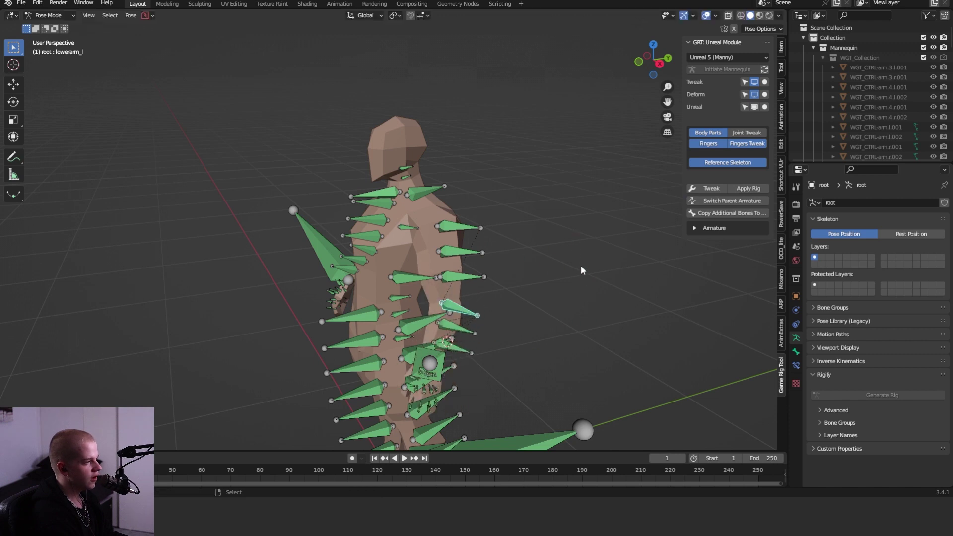
right_click(516, 317)
right_click(446, 230)
key("r")
key("r")
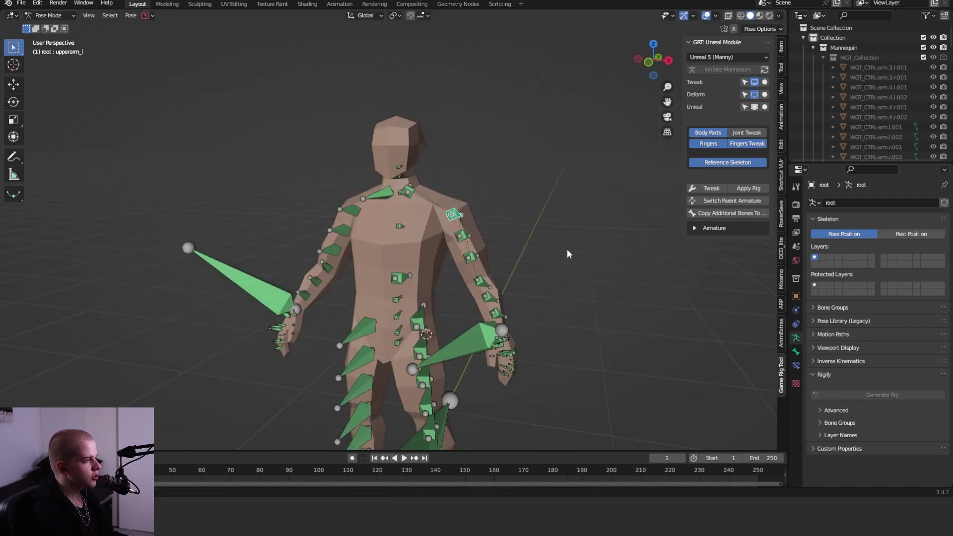
Select the upperarm_twist_01_l bone, inspect the Unreal skeleton around the mesh, and return to Object Mode
middle_click_drag(567, 249, 475, 243)
left_click(460, 235)
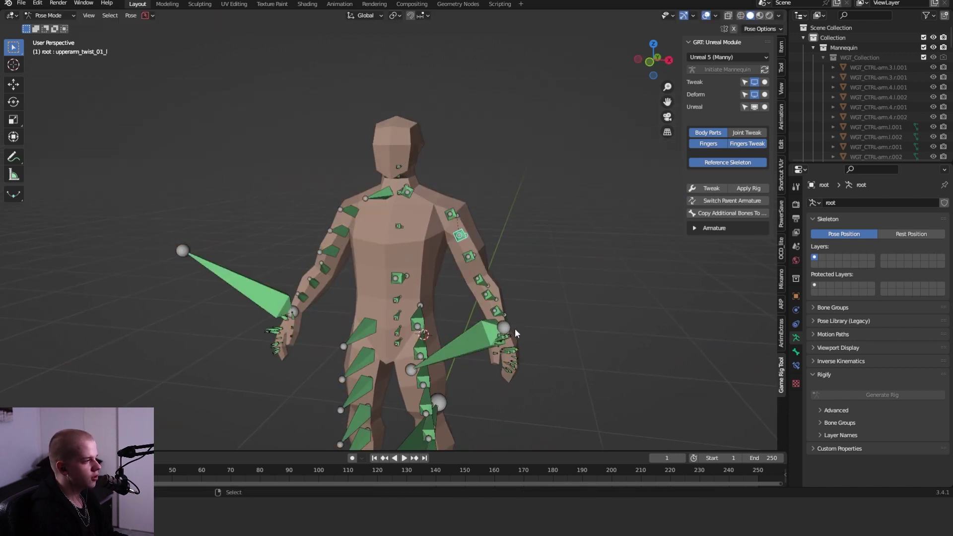
middle_click_drag(515, 333, 465, 335)
middle_click_drag(466, 335, 558, 237, "shift")
key("ctrl+Tab")
scroll(447, 258, "down", 4)
scroll(486, 263, "up", 5)
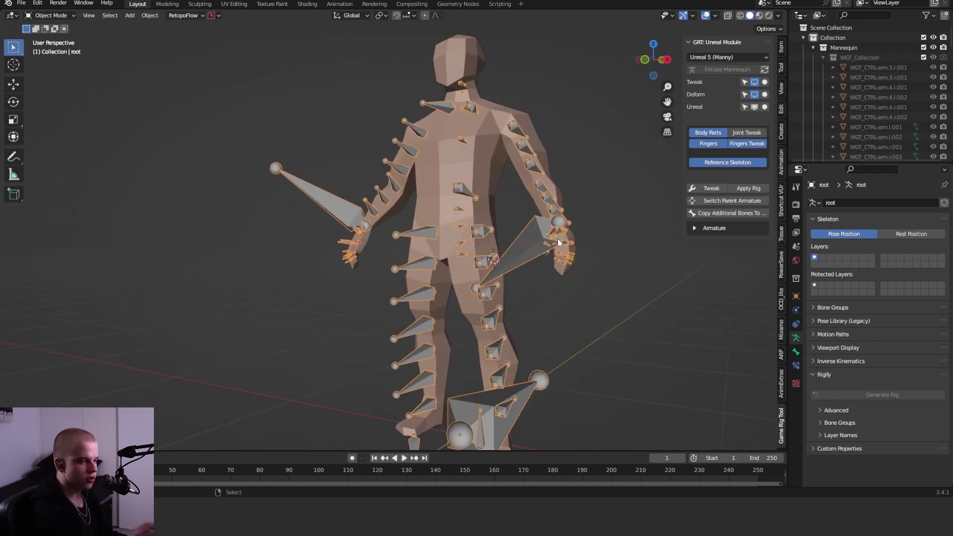
Select the character mesh together with the root armature and start an FBX export
left_click(453, 66)
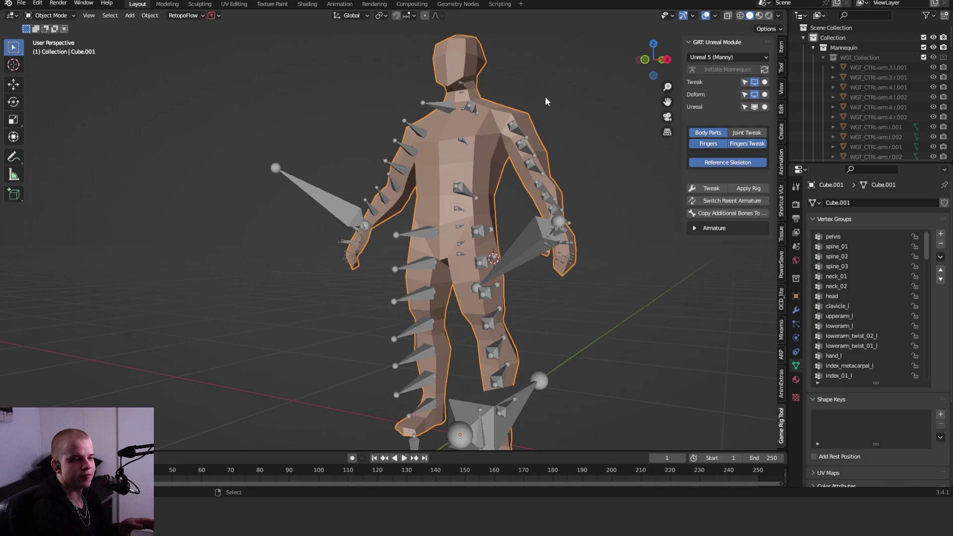
left_click(331, 261, "shift")
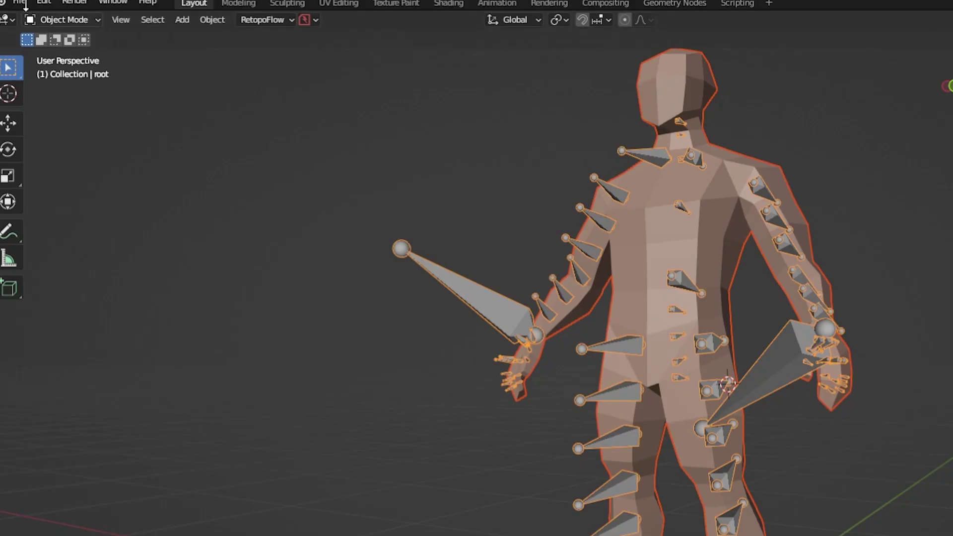
left_click(21, 3)
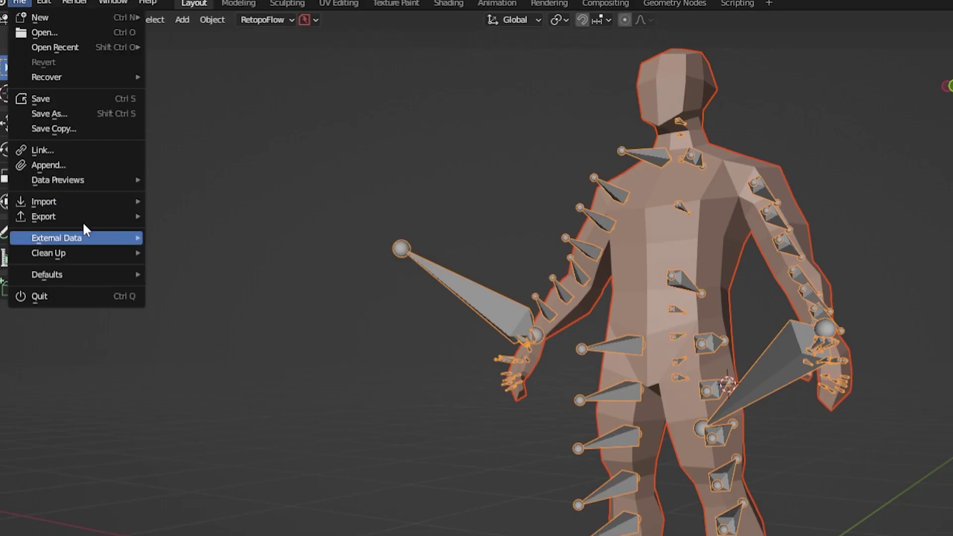
mouse_move(65, 214)
left_click(218, 350)
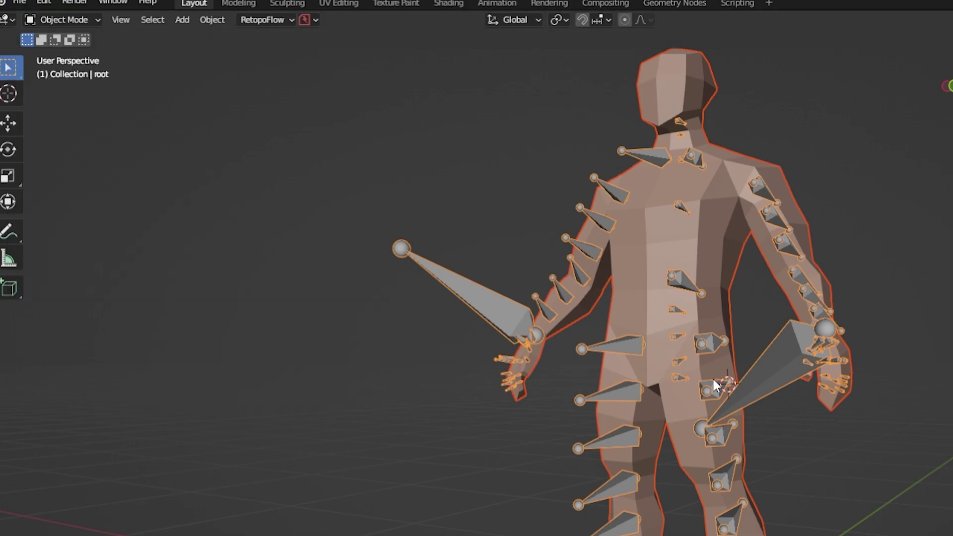
Choose the Desktop folder as the export location and name the file Unreal Rigging Test.fbx
left_click(188, 185)
left_click(323, 303)
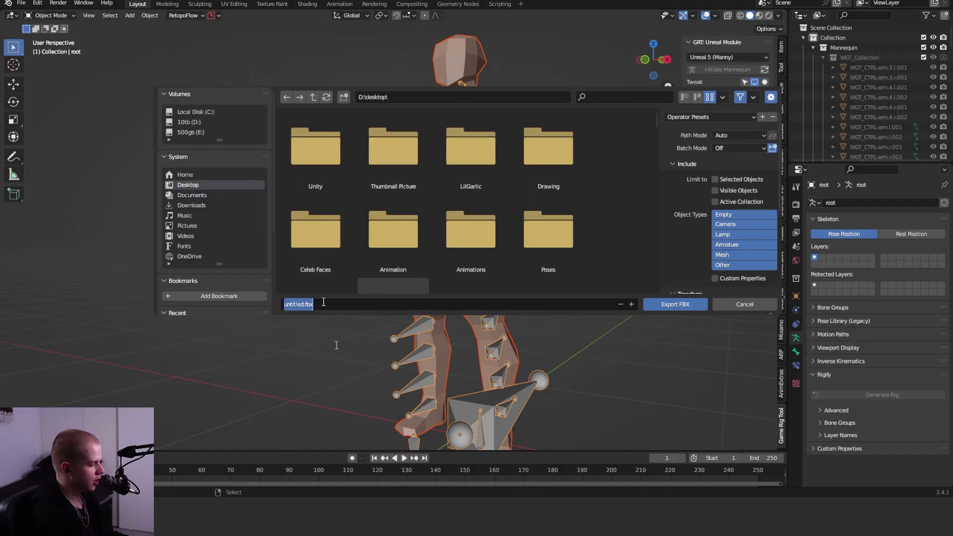
key("BackSpace")
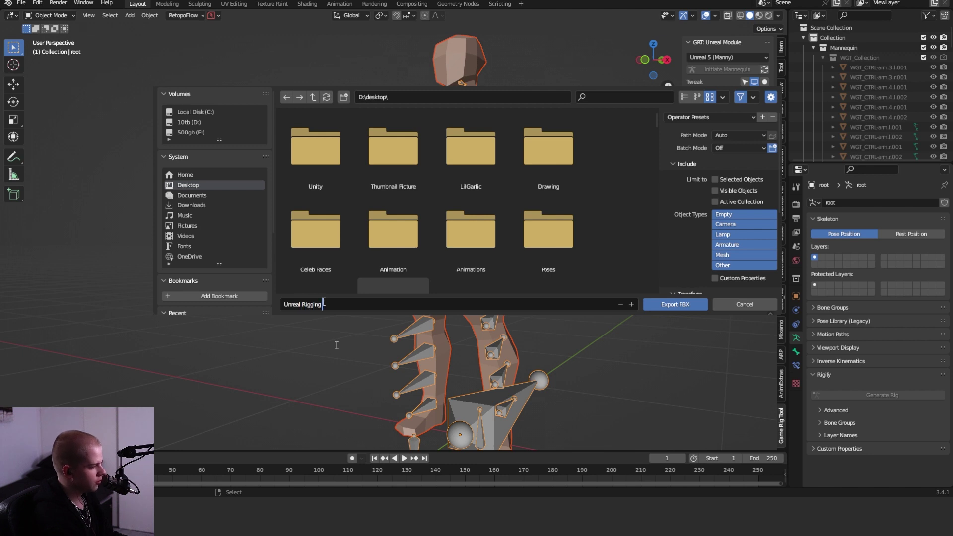
key("Return")
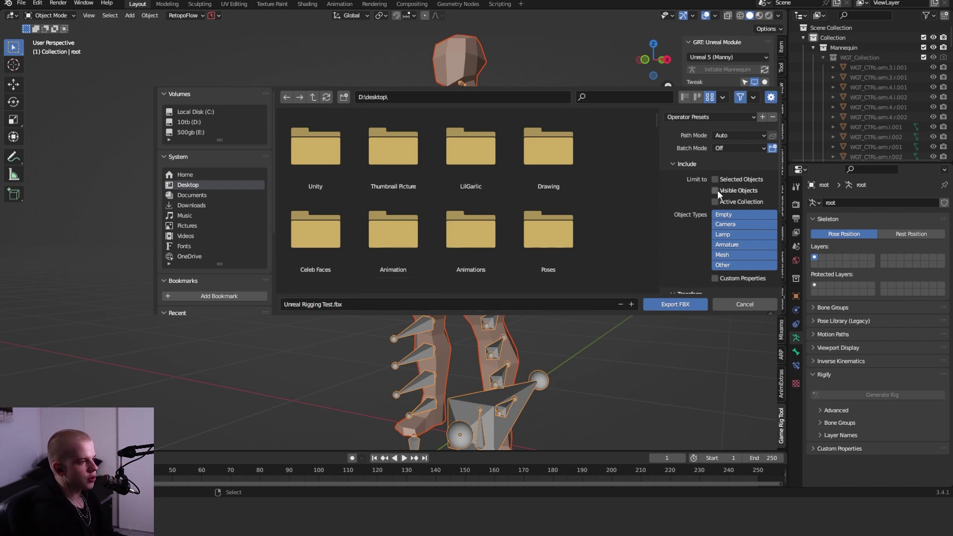
Limit the FBX export to selected objects and include only the Armature and Mesh object types
left_click(732, 178)
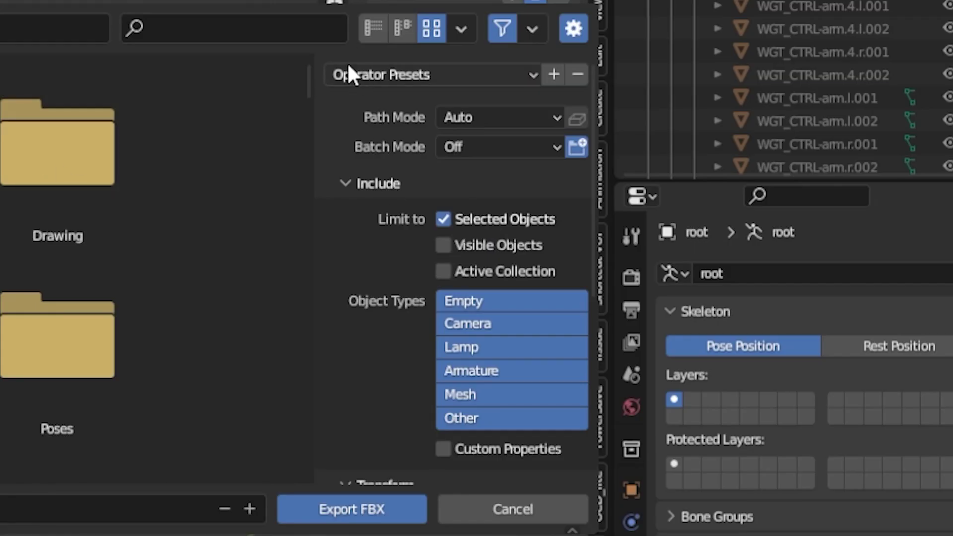
left_click(496, 392)
left_click(476, 370, "shift")
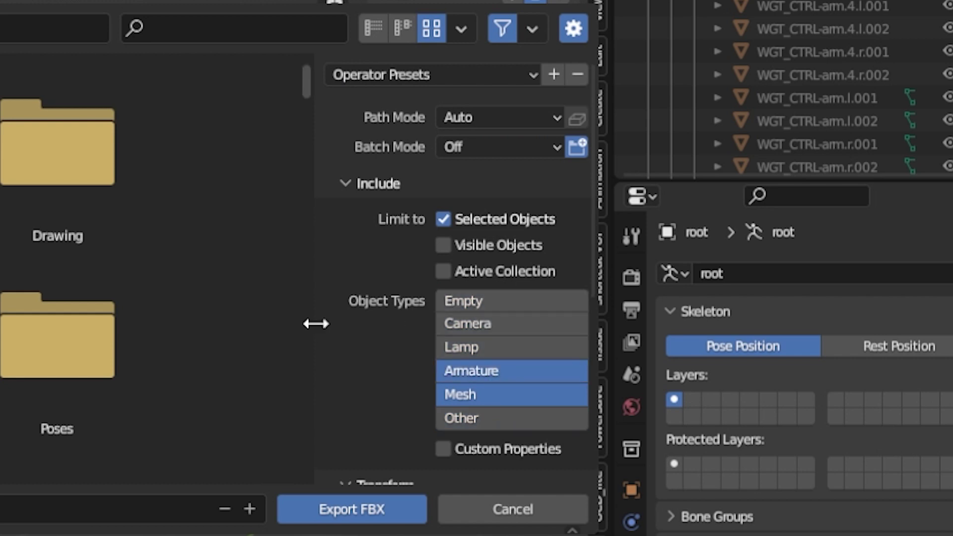
Enable Apply Transform for the FBX export and set the geometry smoothing to Face
scroll(397, 357, "down", 10)
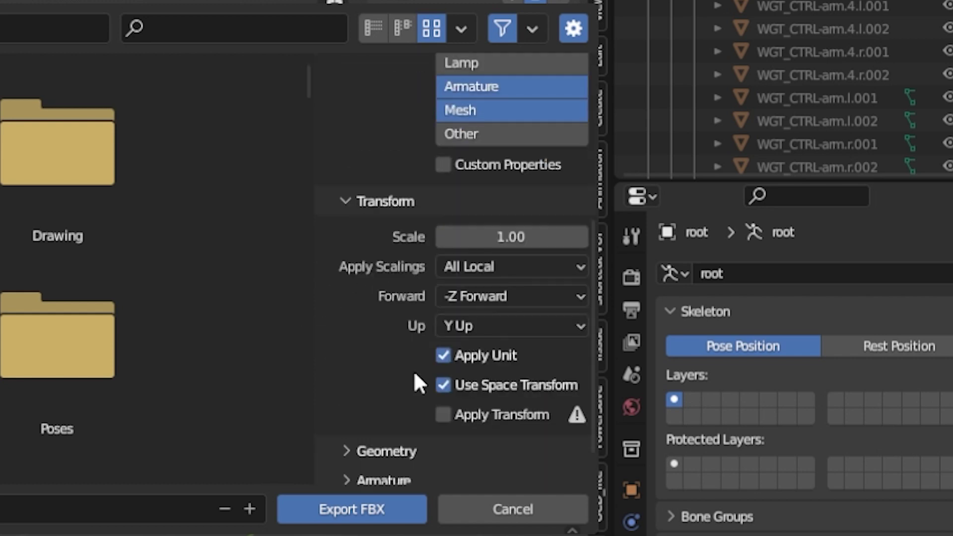
scroll(452, 348, "down", 2)
left_click(472, 377)
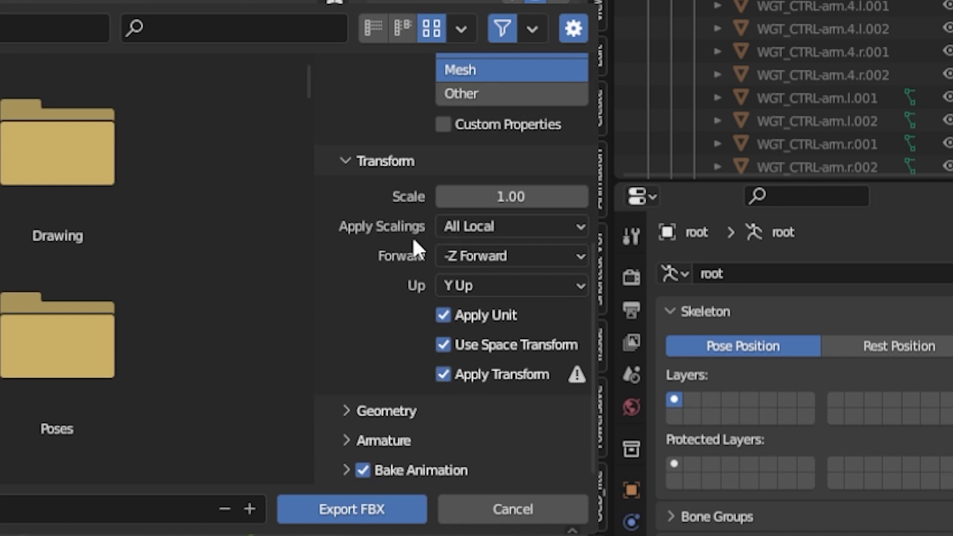
left_click(378, 411)
scroll(499, 344, "down", 8)
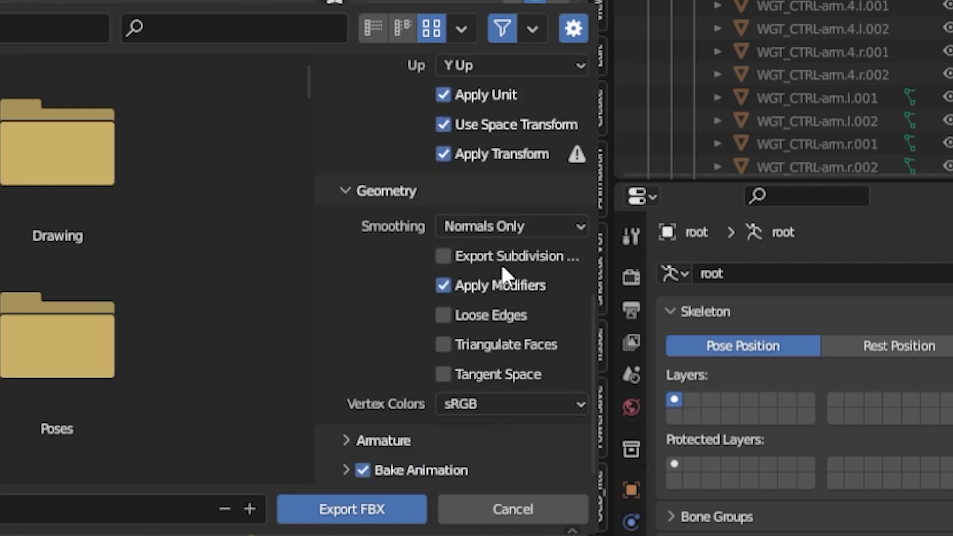
left_click(501, 229)
left_click(496, 276)
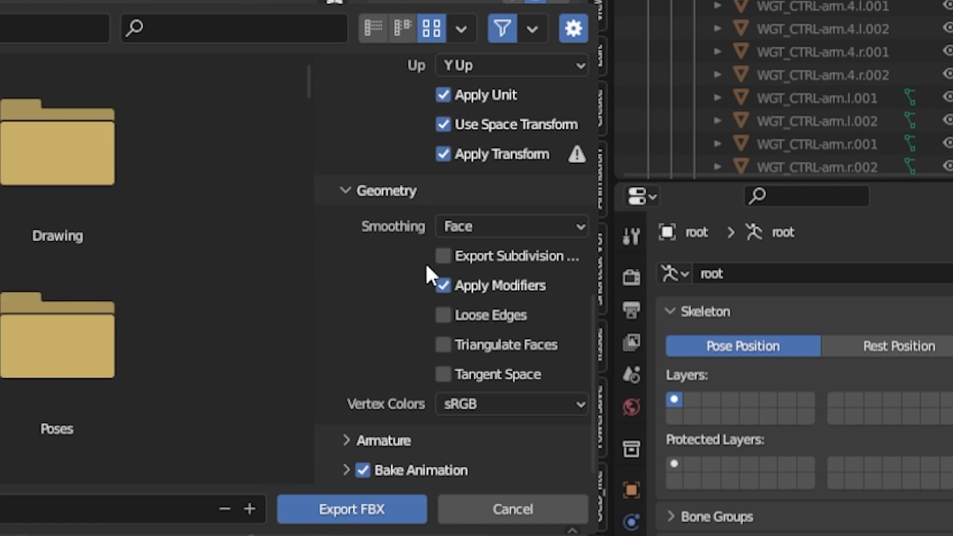
Export the FBX with both Add Leaf Bones and Bake Animation turned off
left_click(422, 439)
scroll(486, 432, "down", 5)
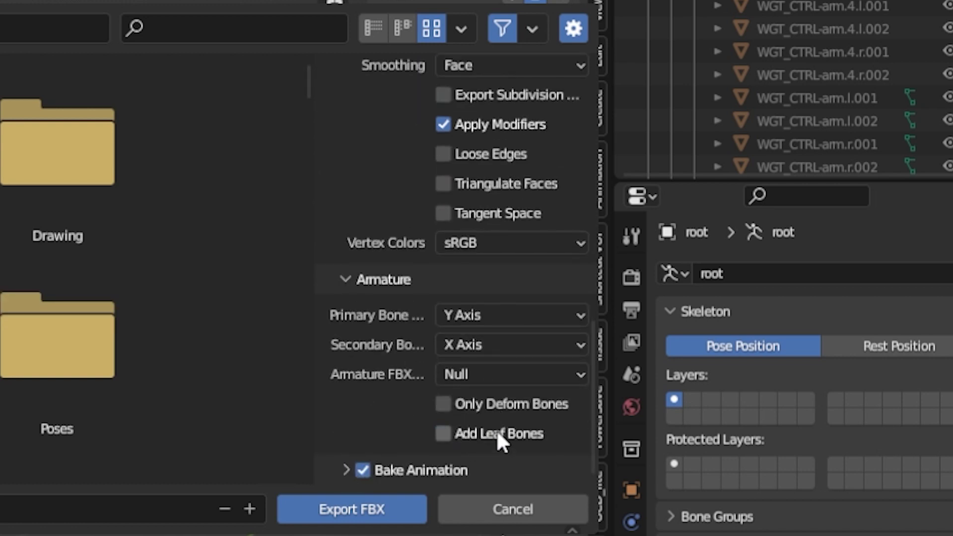
left_click(356, 466)
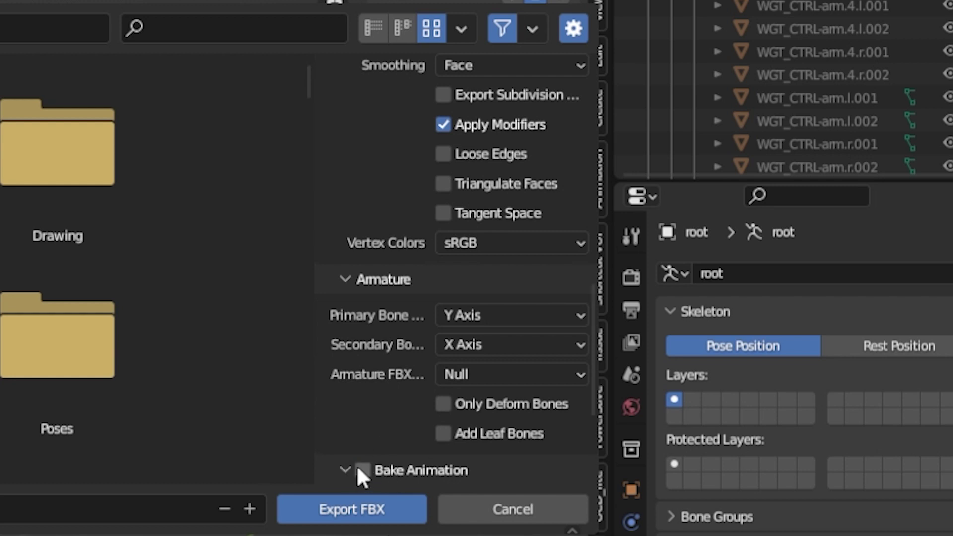
scroll(409, 372, "down", 6)
left_click(363, 280)
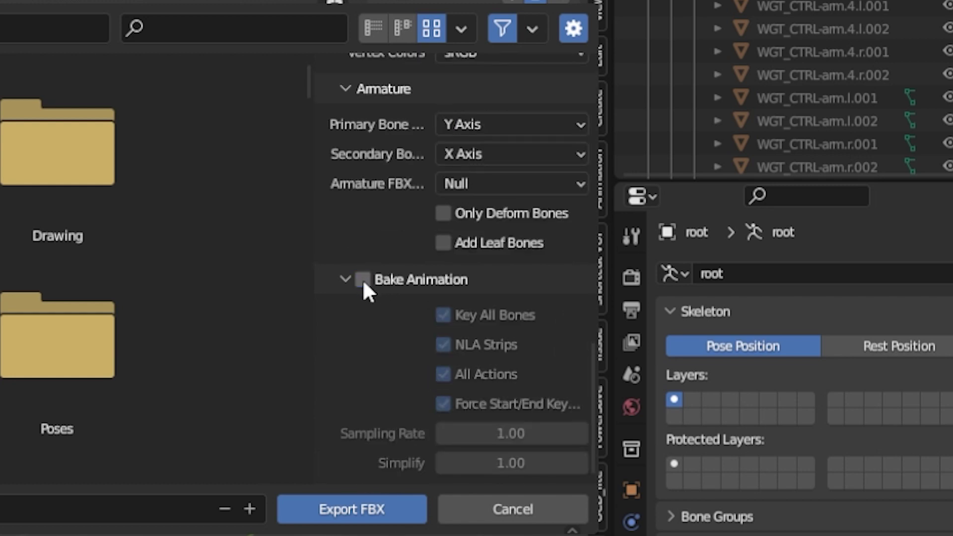
left_click(353, 507)
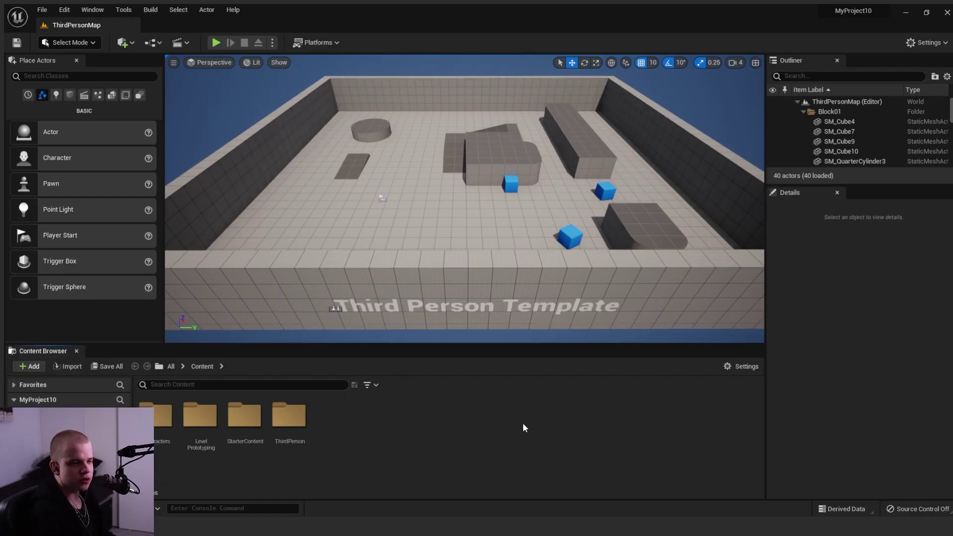
Switch to the Unreal Editor, create a folder named PlayerModel inside Content, and open it
right_click_drag(599, 211, 625, 153)
left_click(381, 433)
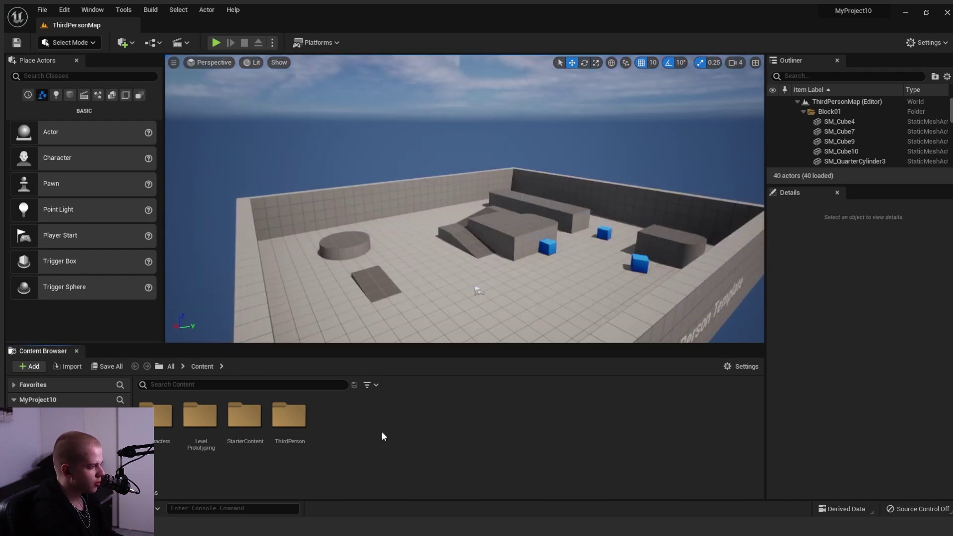
left_click(414, 143)
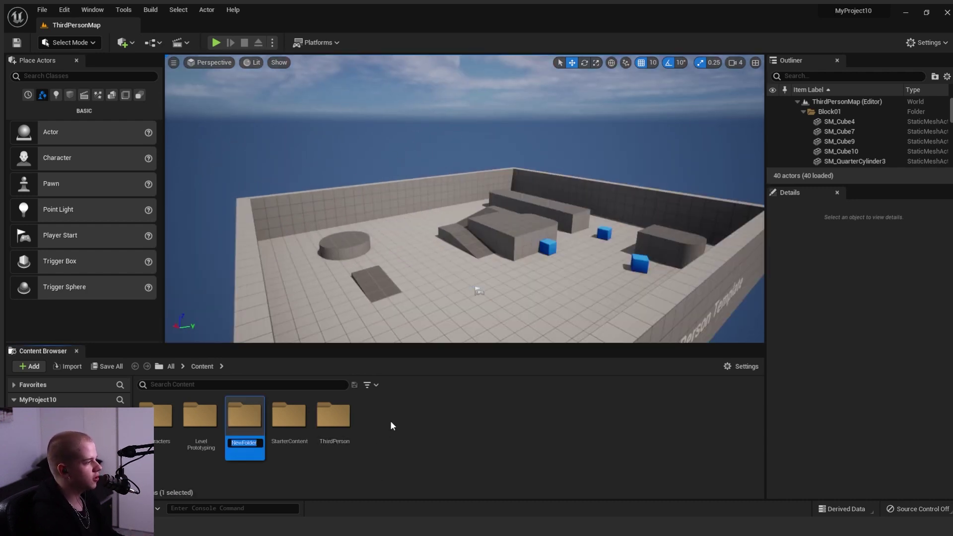
type("PlayerModel")
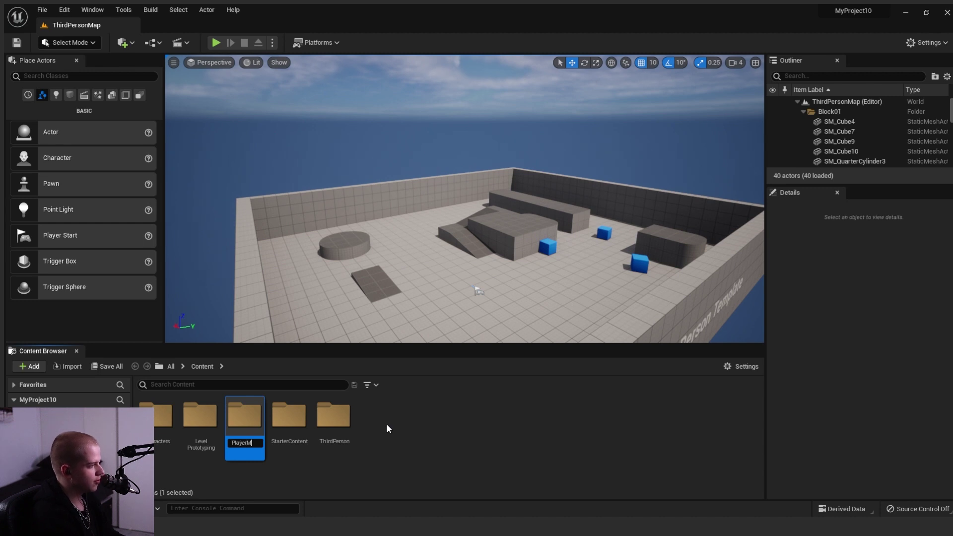
key("Return")
double_click(248, 421)
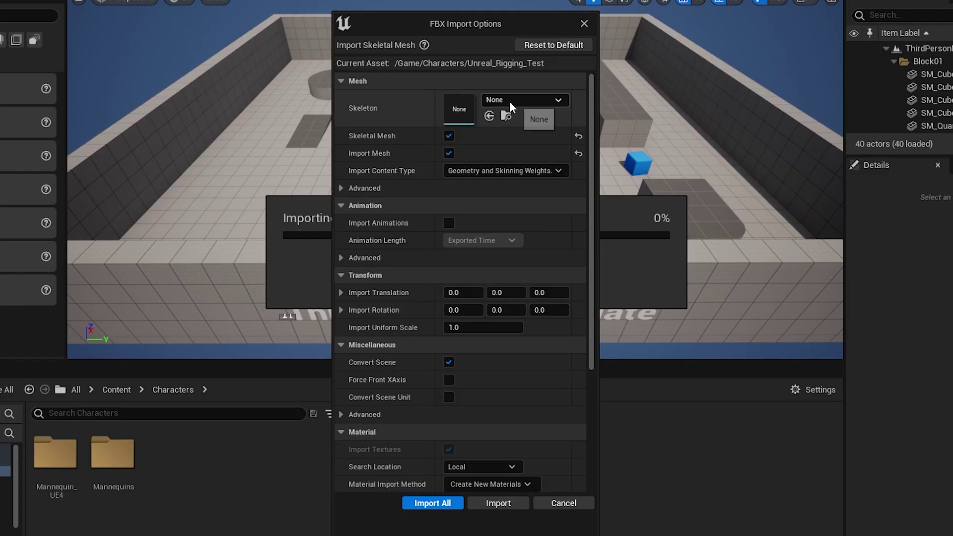
Import Unreal_Rigging_Test as a skeletal mesh using the SK_Mannequin skeleton
left_click(509, 101)
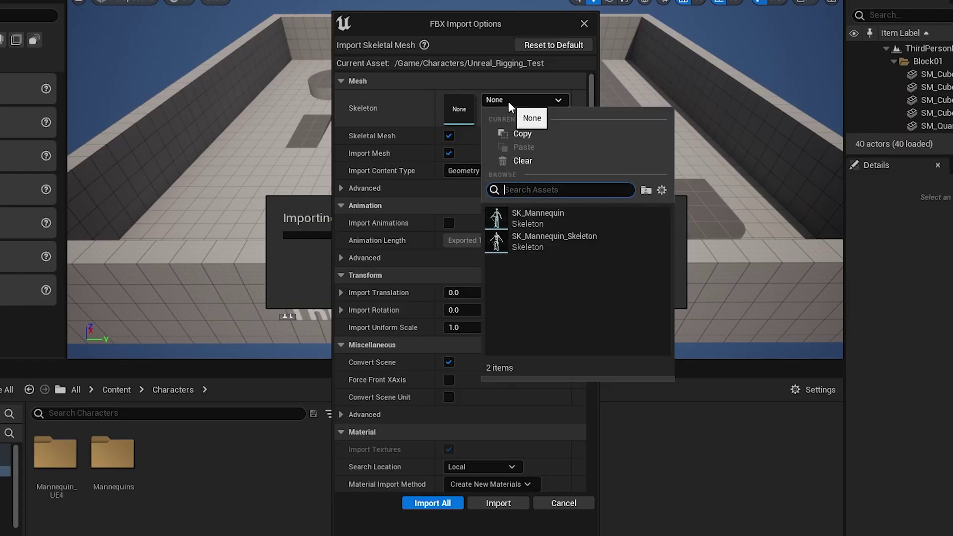
left_click(548, 217)
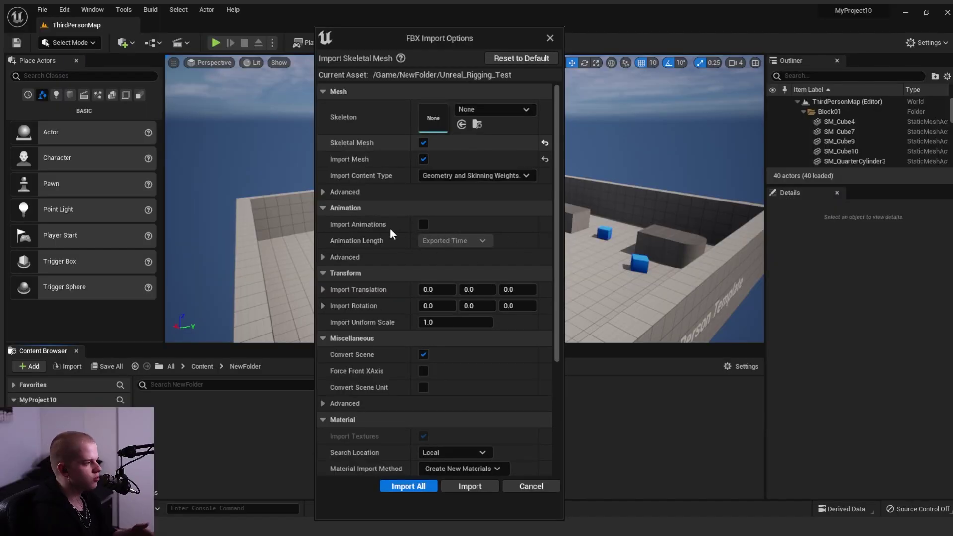
left_click(408, 488)
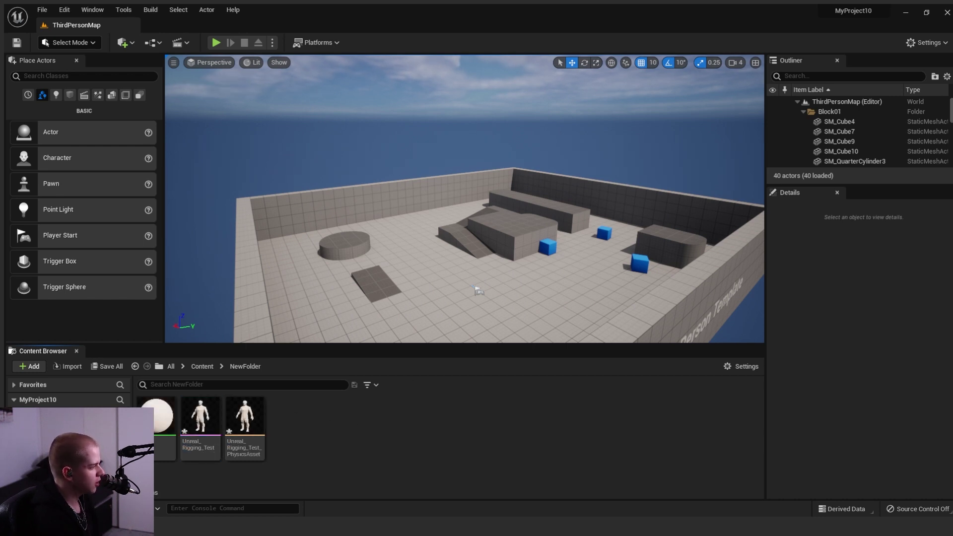
Open the BP_ThirdPersonCharacter blueprint from the ThirdPerson Blueprints folder and display its viewport
left_click(53, 461)
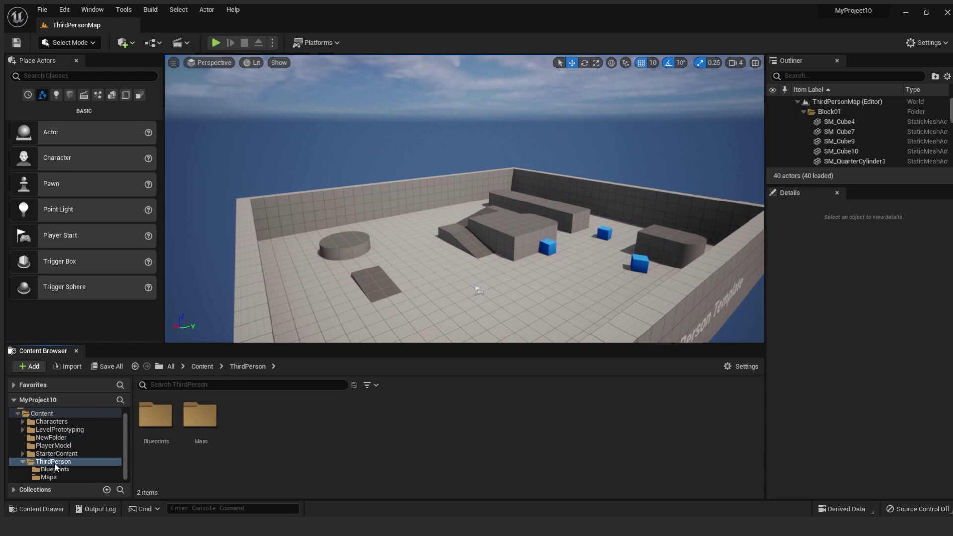
left_click(23, 470)
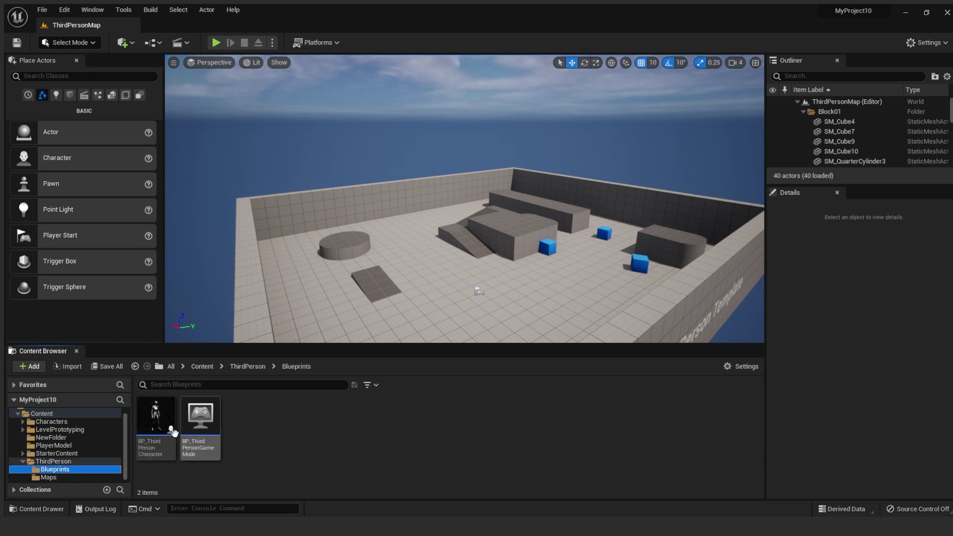
left_click(155, 413)
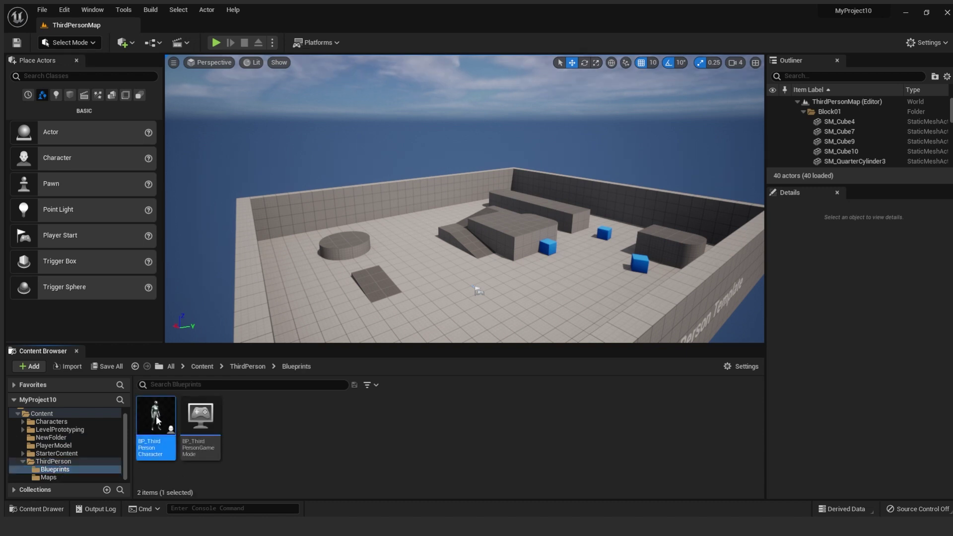
double_click(156, 419)
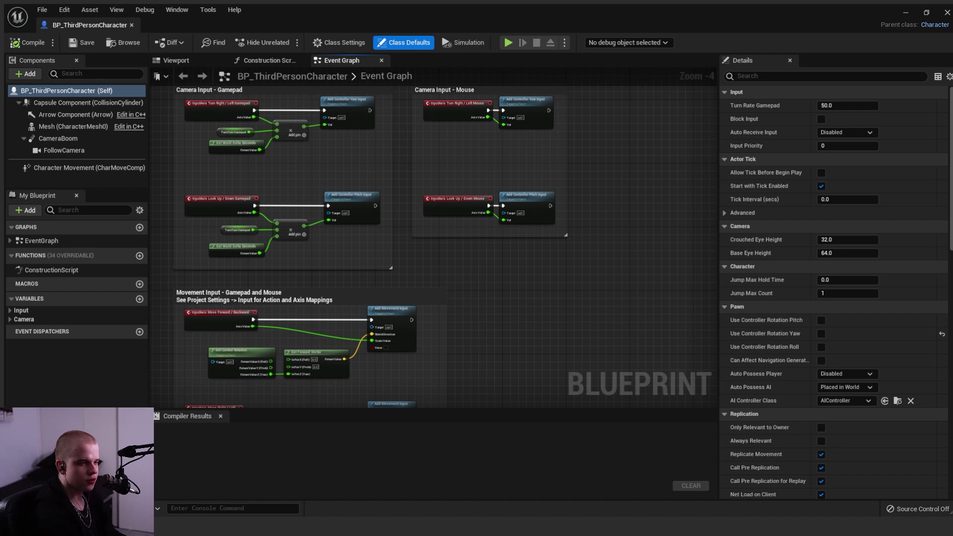
left_click(181, 60)
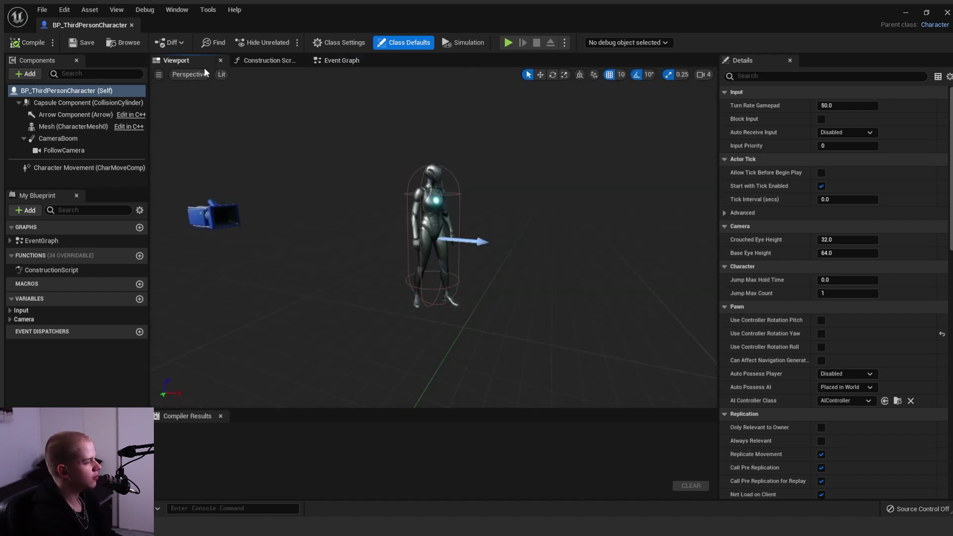
Assign Unreal_Rigging_Test as the skeletal mesh of the character's Mesh component and save the blueprint
scroll(496, 217, "up", 4)
scroll(497, 219, "down", 2)
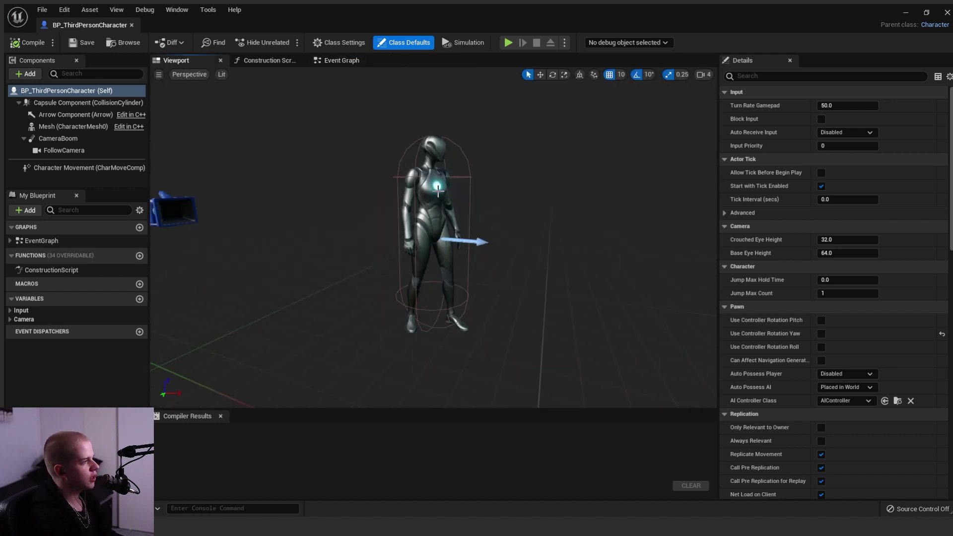
left_click(437, 209)
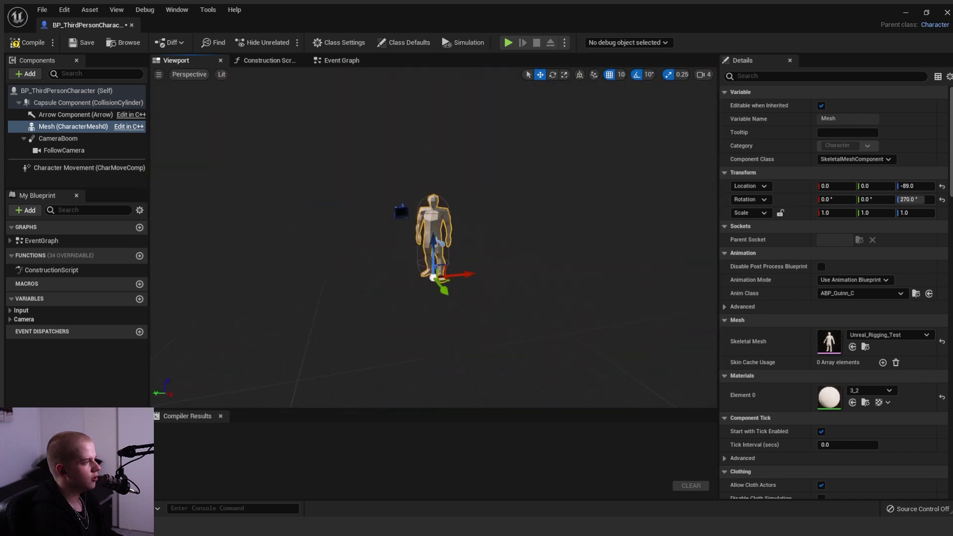
right_click_drag(523, 264, 523, 317)
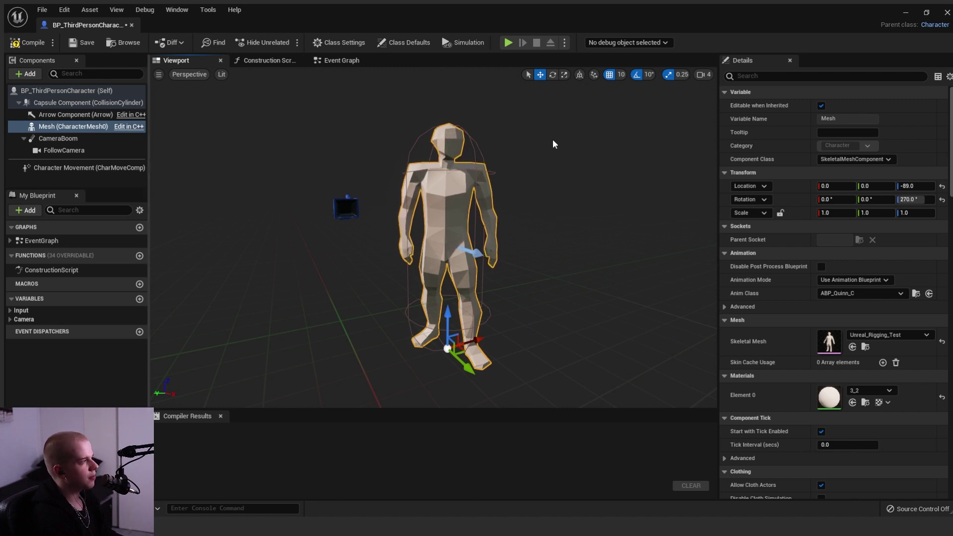
key("ctrl+s")
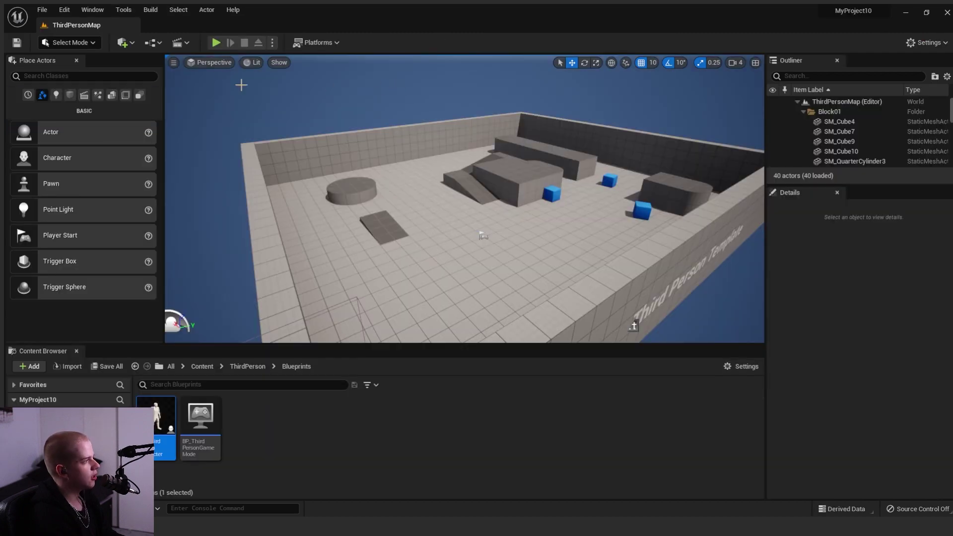
Play ThirdPersonMap in the editor and run the character forward to test its animation
key("alt+p")
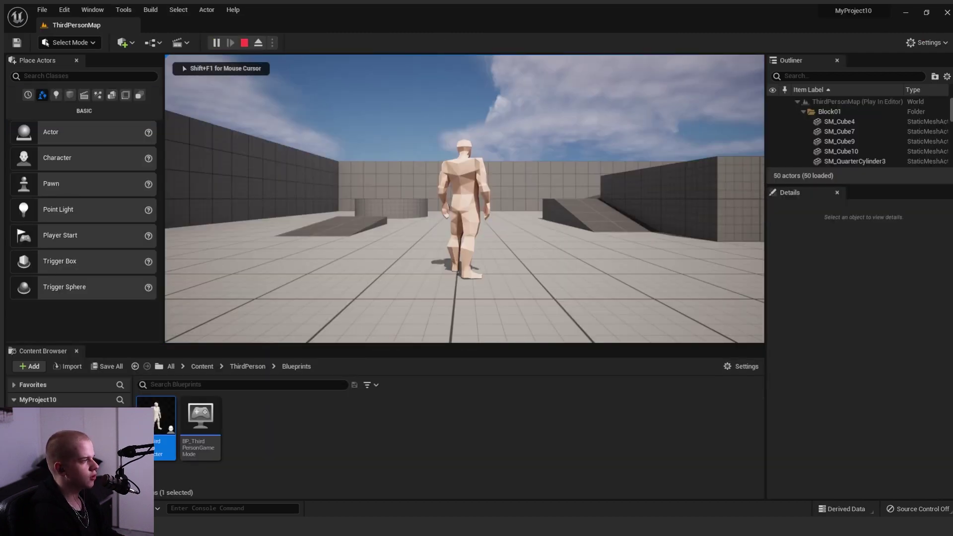
key("w")
key("w")
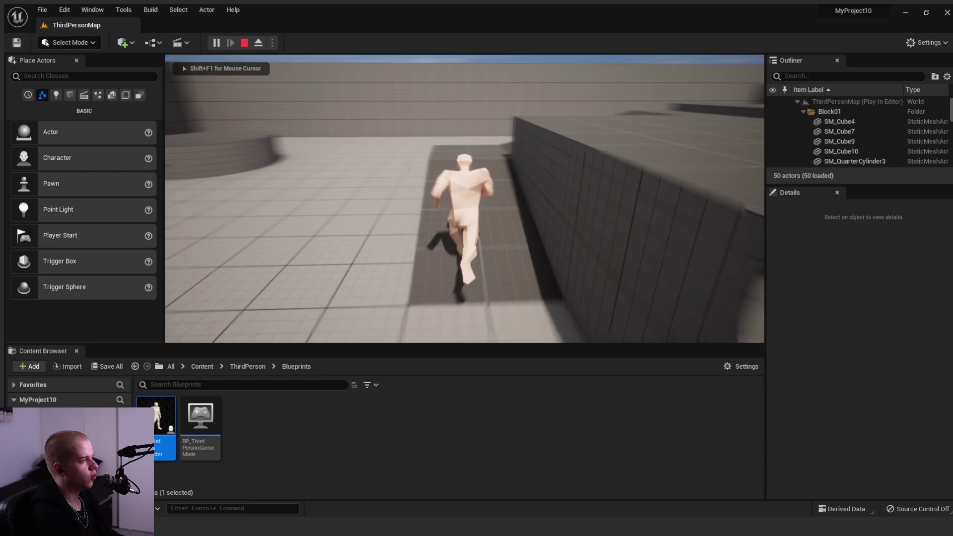
Run and jump the character around the ramps, raised blocks and blue cubes of ThirdPersonMap to check its idle, running and jumping animations
key("d")
key("s")
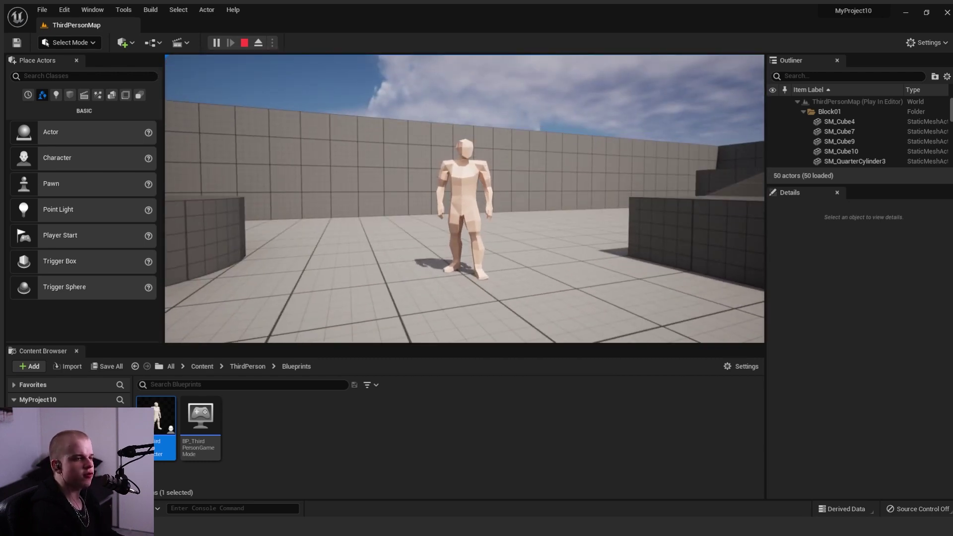
key("w")
key("space")
key("d")
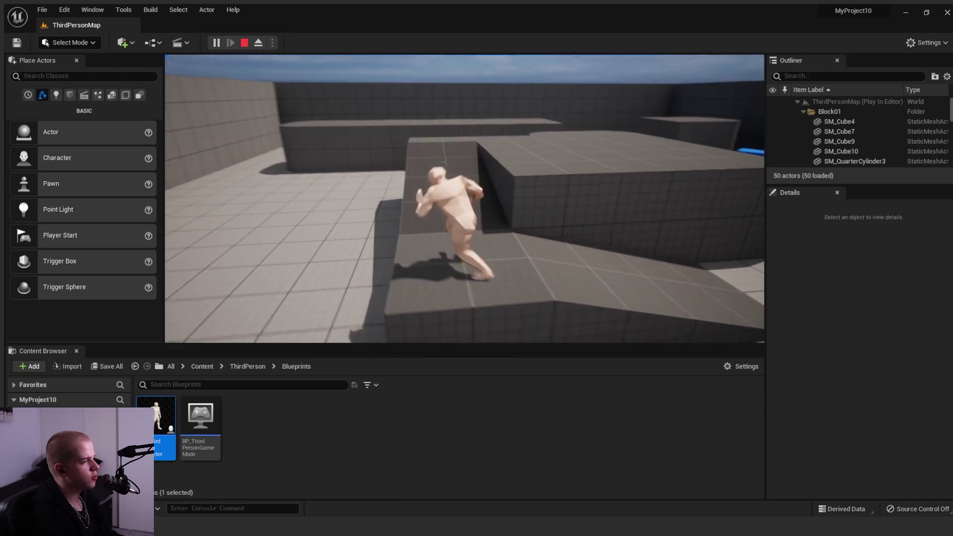
key("space")
key("w")
key("space")
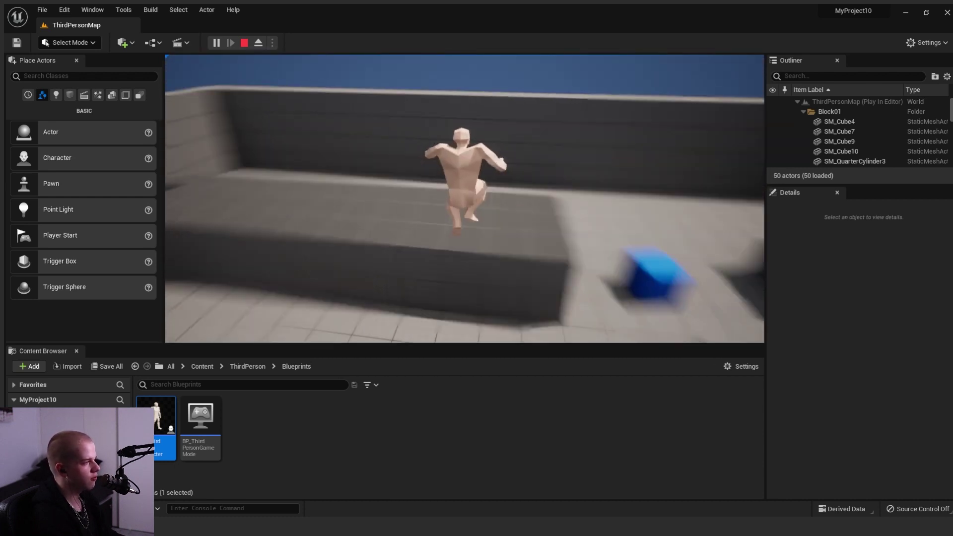
key("d")
key("w")
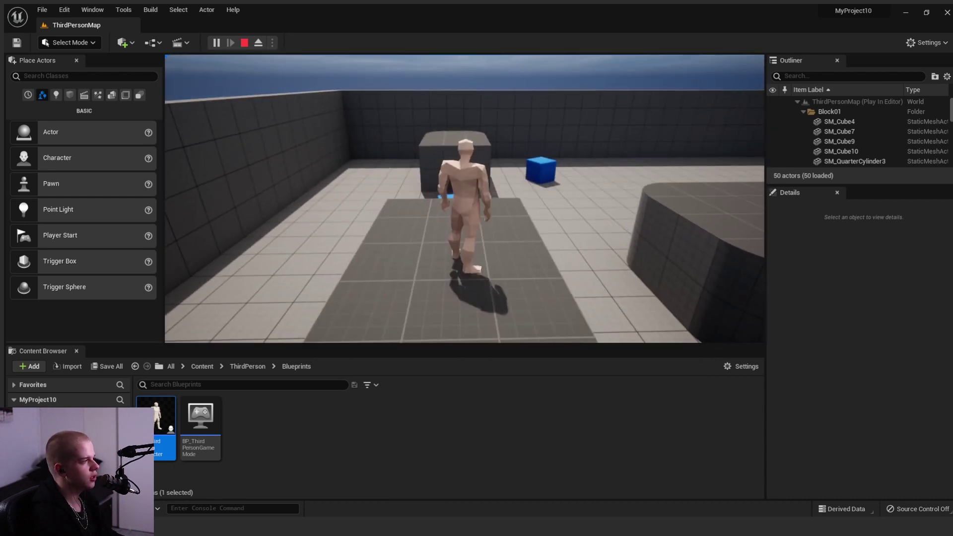
key("space")
key("d")
key("w")
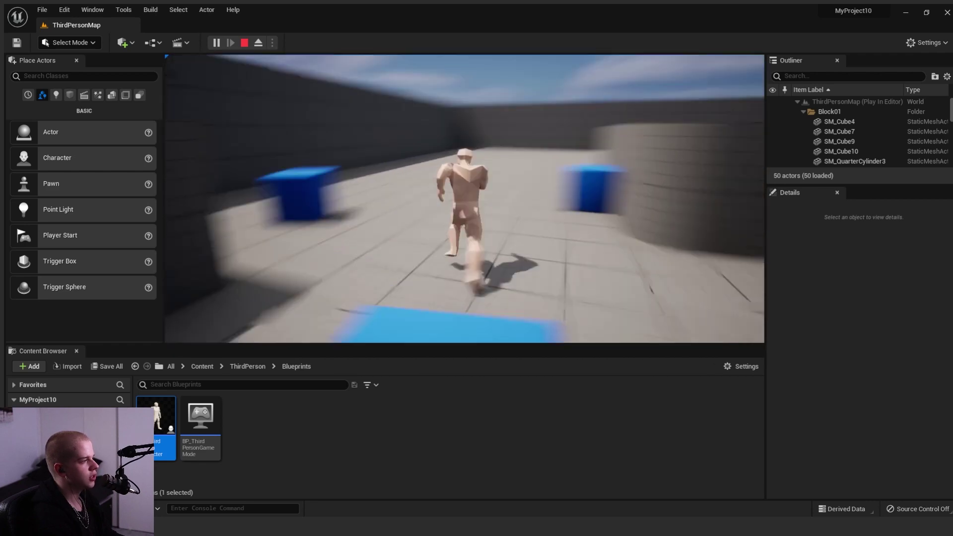
key("space")
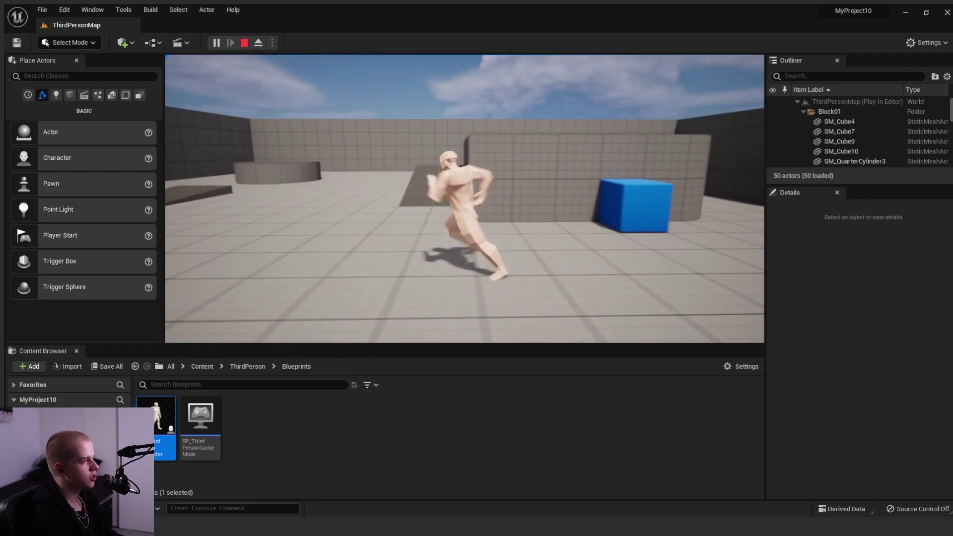
key("w")
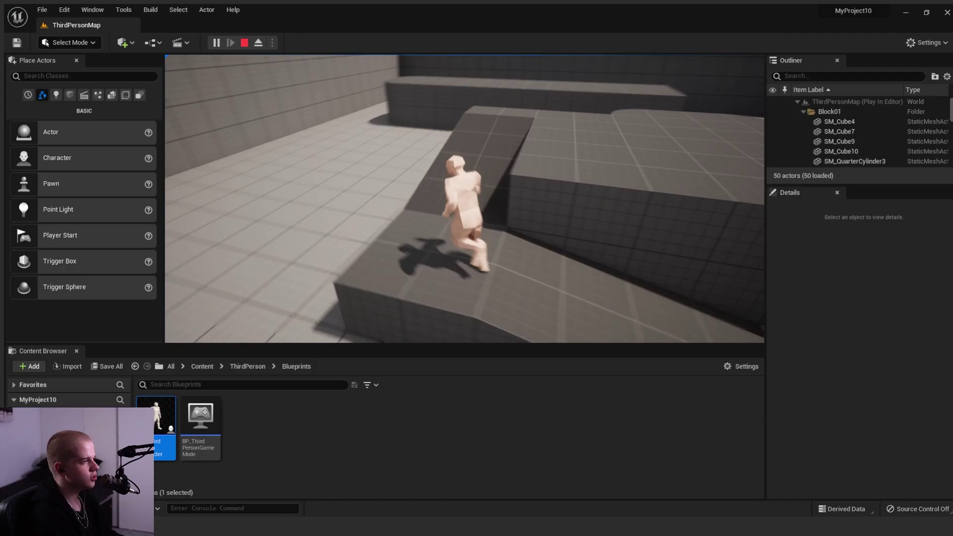